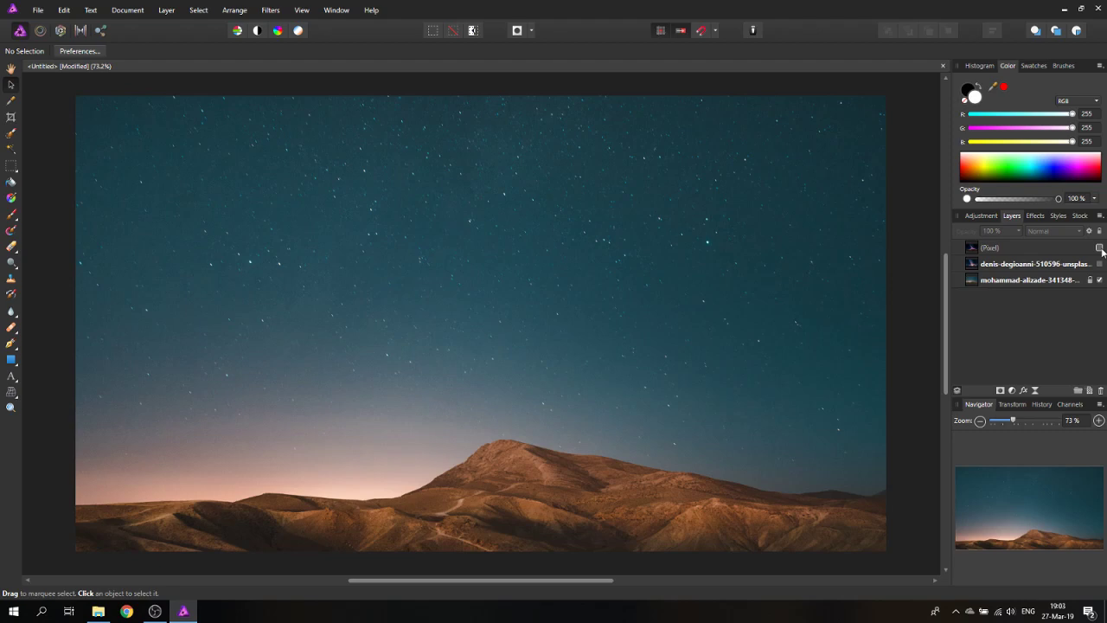
Remove the stray (Pixel) layer from the top of the stack and toggle the Milky Way layer's visibility
click(1099, 247)
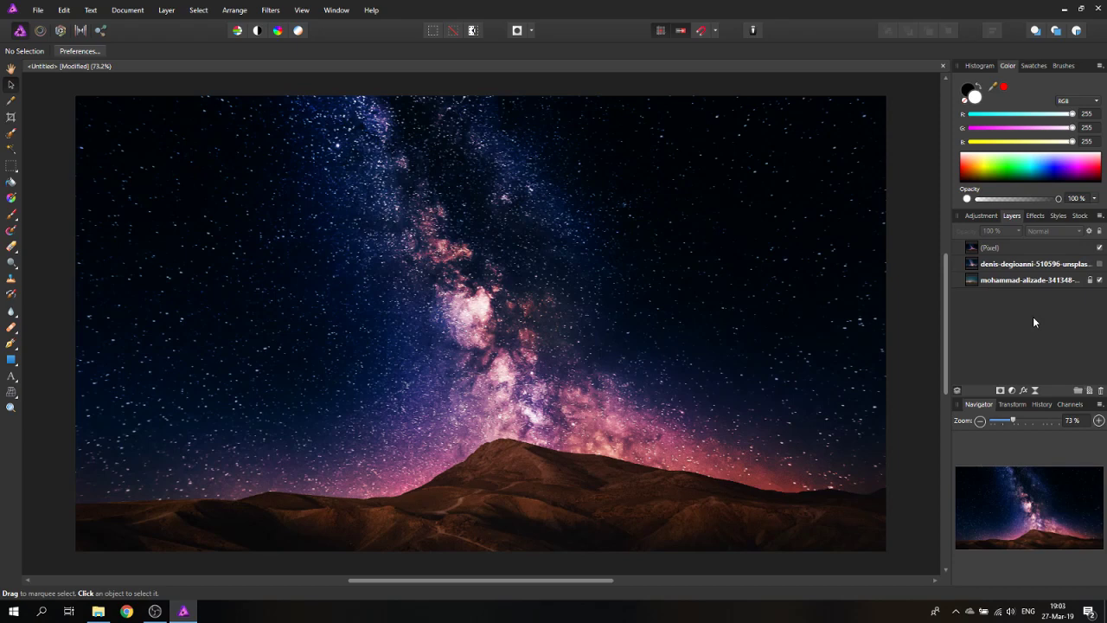
click(1099, 263)
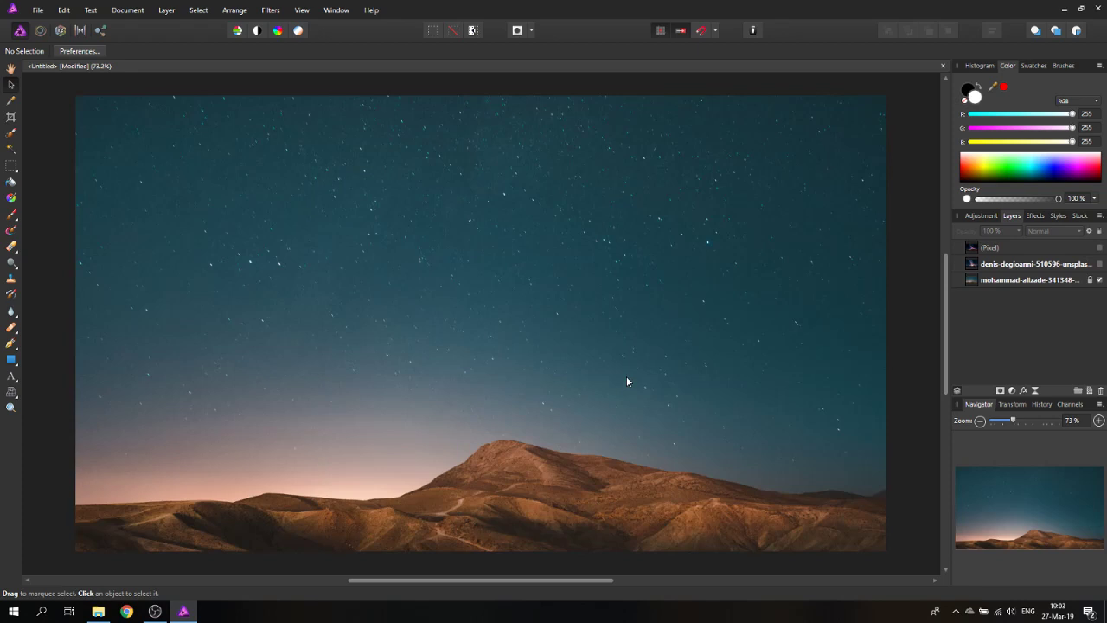
click(974, 247)
click(1100, 391)
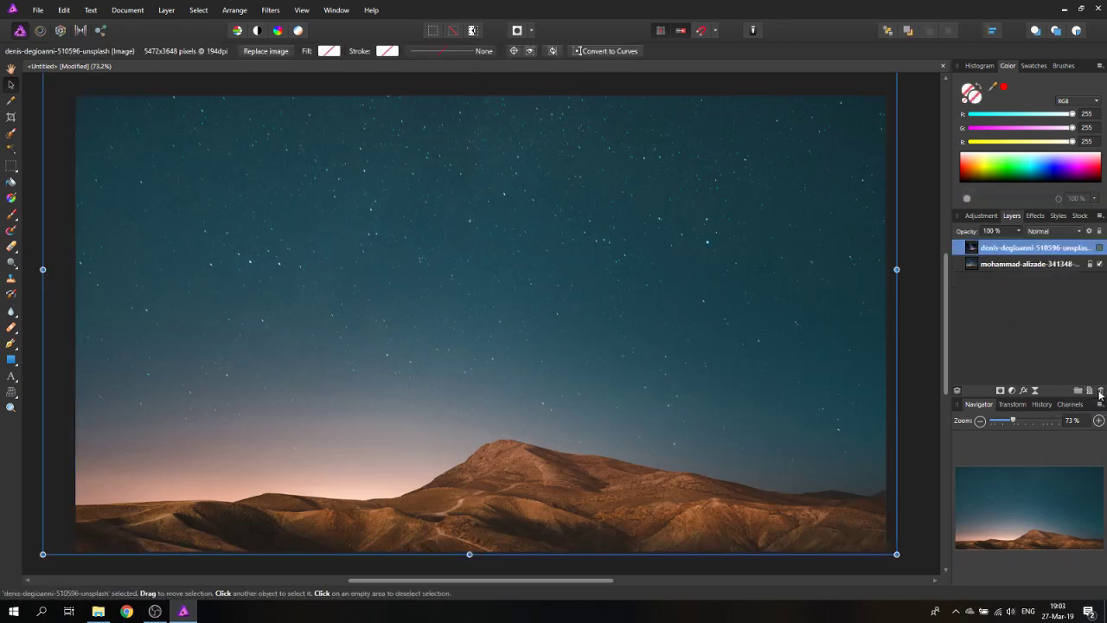
click(1098, 249)
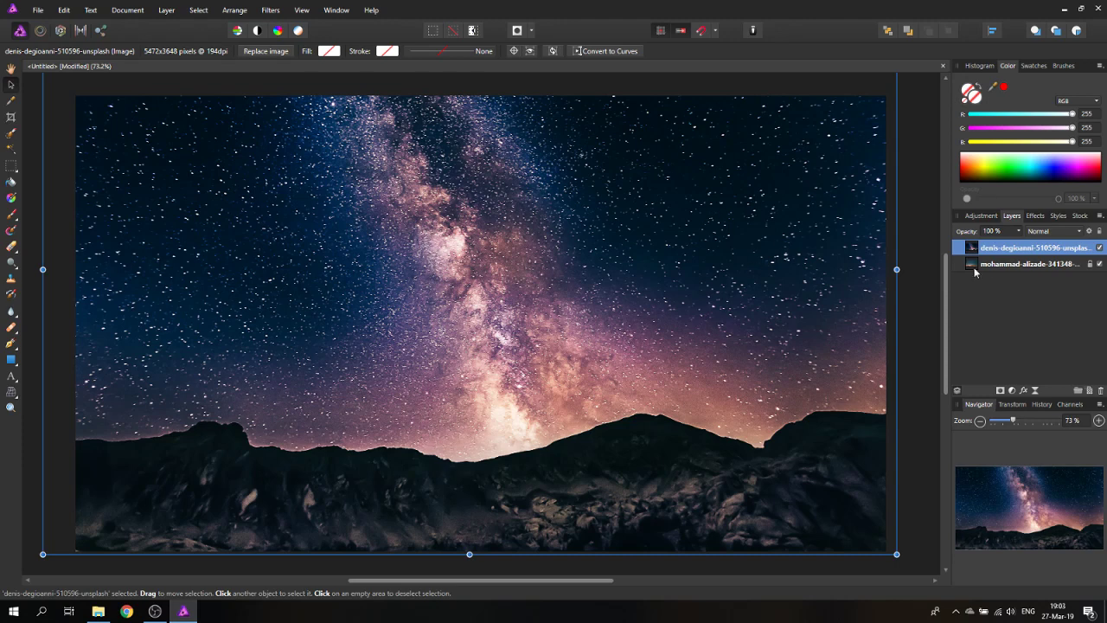
Paint a Selection Brush selection over the desert photo's sky and refine its edge along the ridge
click(1099, 247)
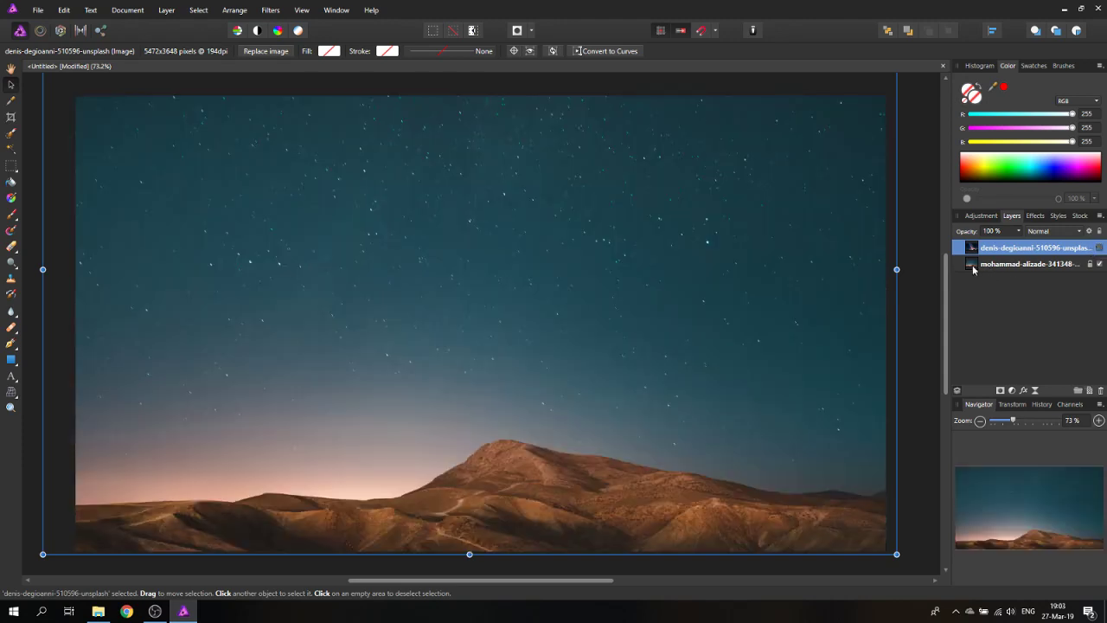
click(972, 265)
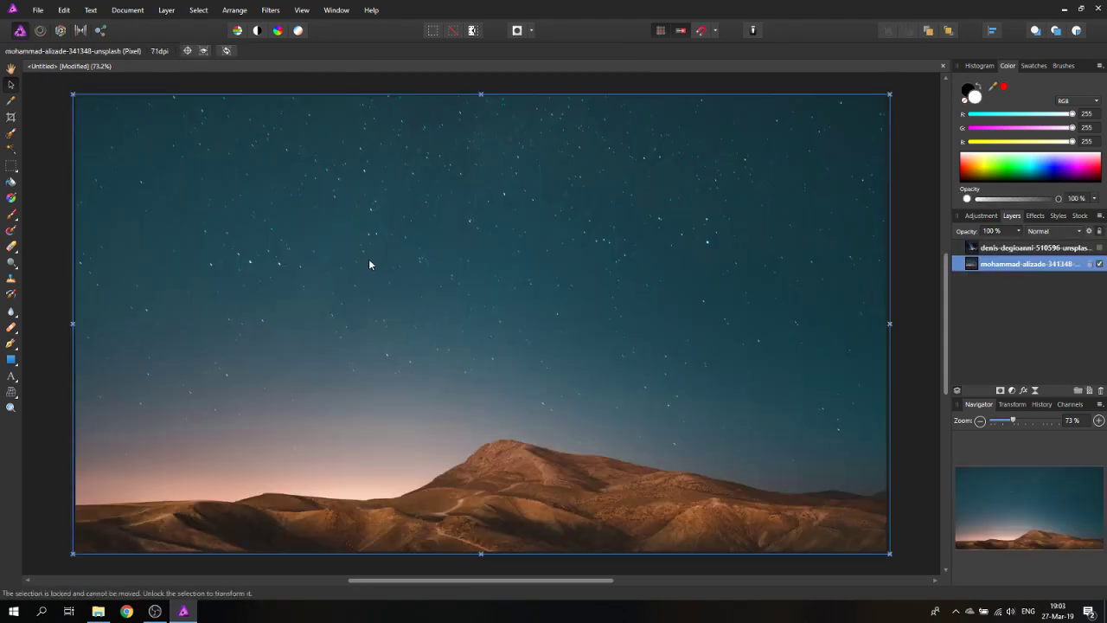
click(11, 135)
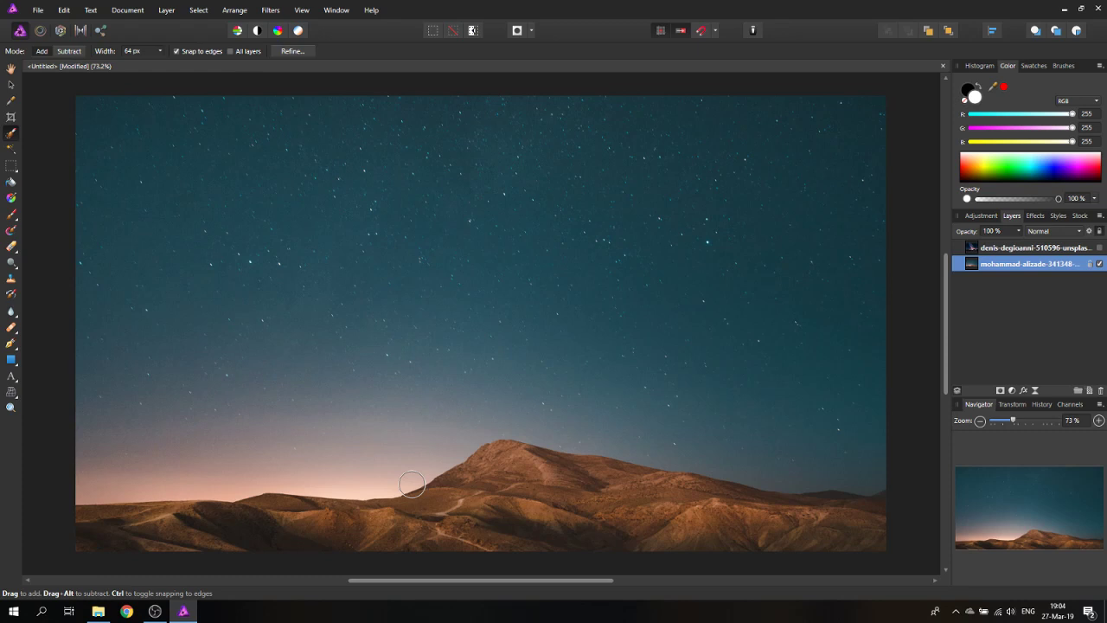
drag(112, 129, 154, 134)
mouse_move(505, 136)
mouse_down()
mouse_move(767, 141)
mouse_move(825, 173)
mouse_up()
mouse_move(674, 327)
mouse_down()
mouse_move(373, 287)
mouse_move(246, 282)
mouse_move(156, 303)
mouse_move(125, 367)
mouse_move(122, 425)
mouse_move(86, 217)
mouse_move(104, 172)
mouse_move(429, 201)
mouse_move(747, 201)
mouse_move(827, 322)
mouse_move(862, 413)
mouse_move(862, 437)
mouse_move(817, 441)
mouse_move(494, 378)
mouse_move(397, 385)
mouse_move(267, 446)
mouse_move(182, 460)
mouse_move(873, 450)
mouse_up()
click(293, 51)
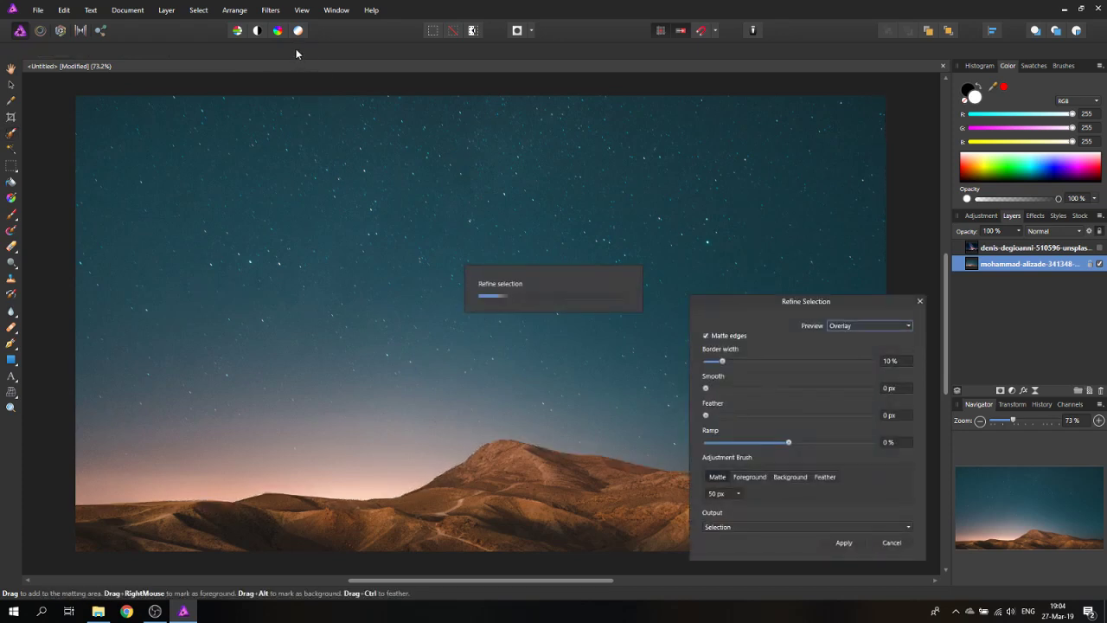
click(844, 542)
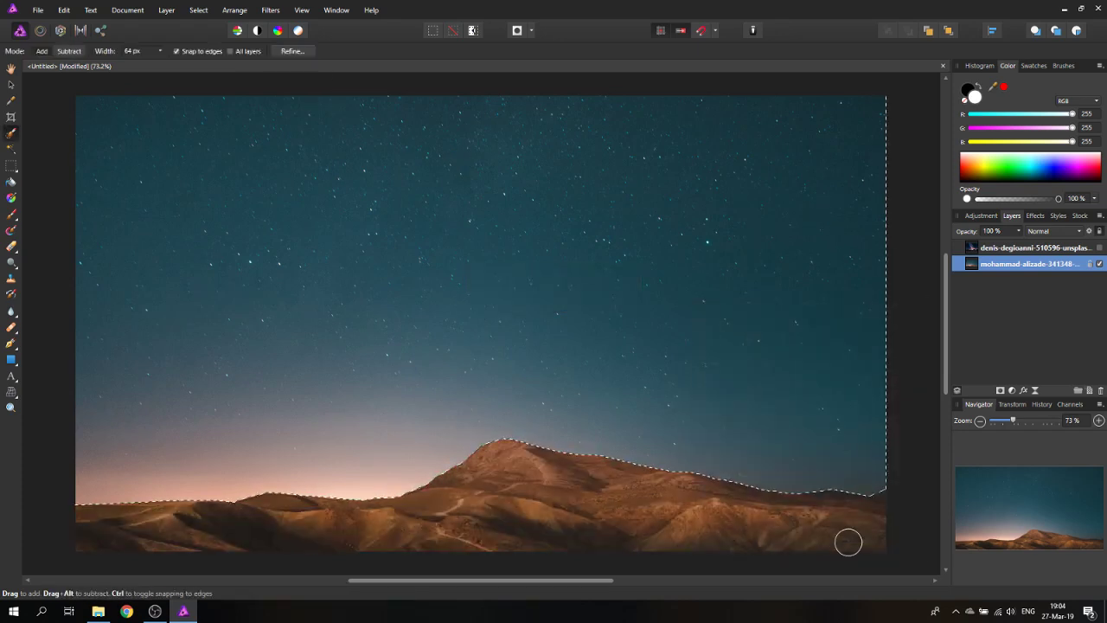
Turn the ridge selection into a mask, deselect, and drag the mask below the desert photo
click(1001, 391)
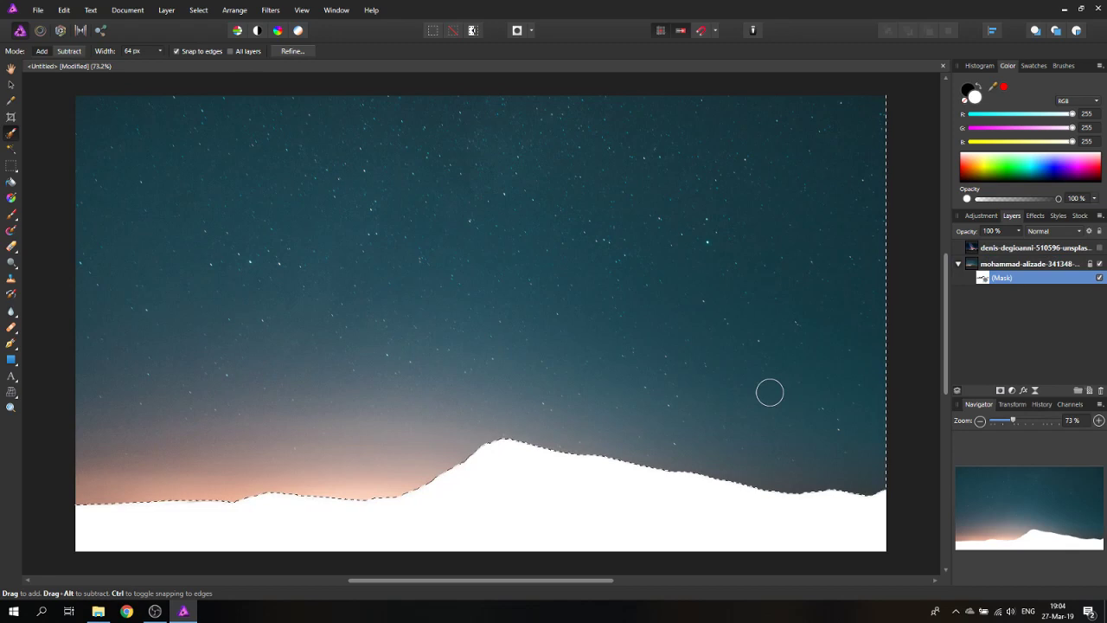
key(ctrl+d)
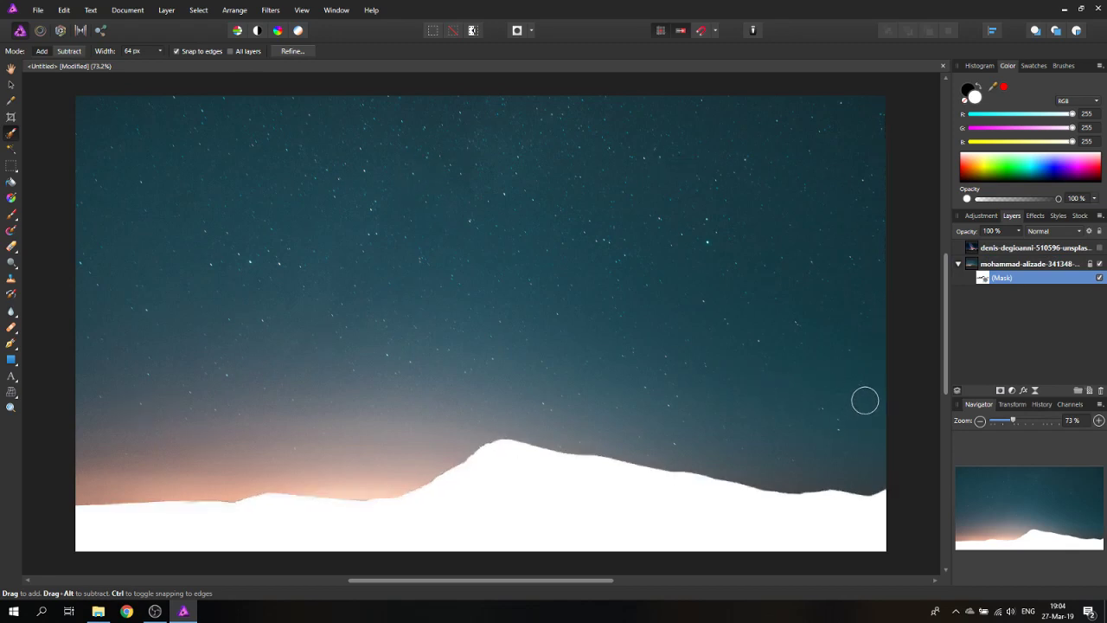
click(986, 281)
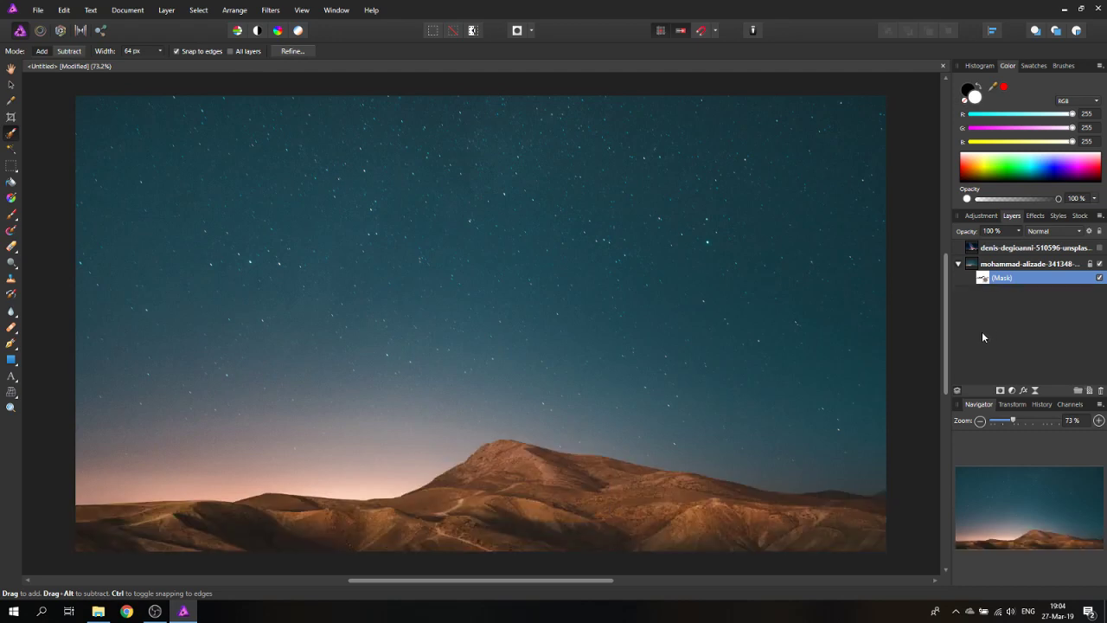
drag(983, 337, 985, 344)
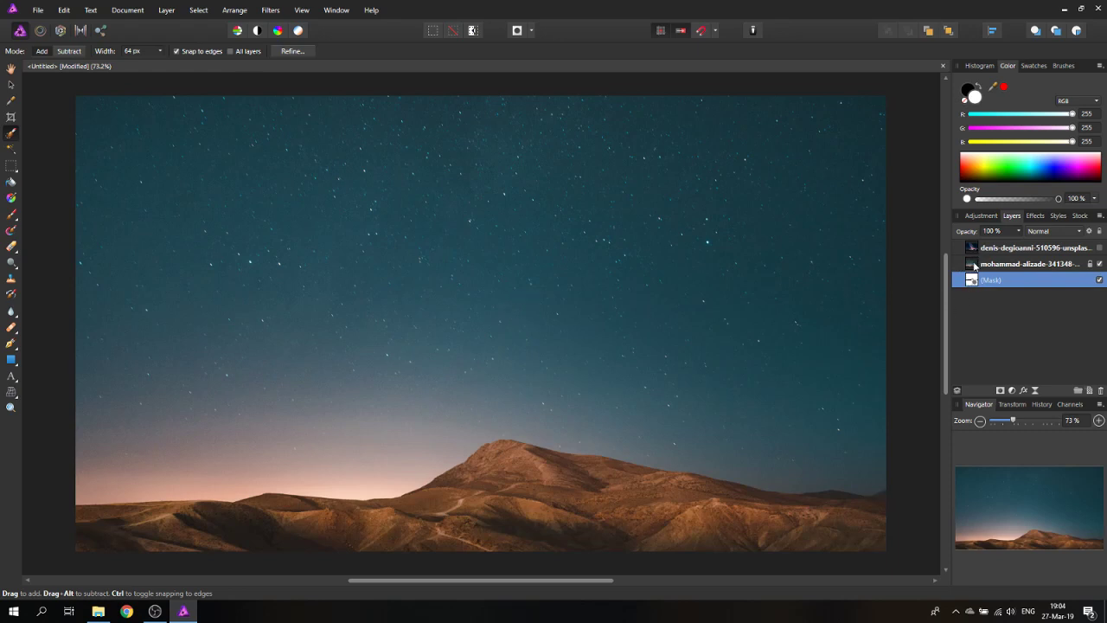
Group the Milky Way layer and place the ridge mask inside the group above it
click(1100, 248)
click(976, 250)
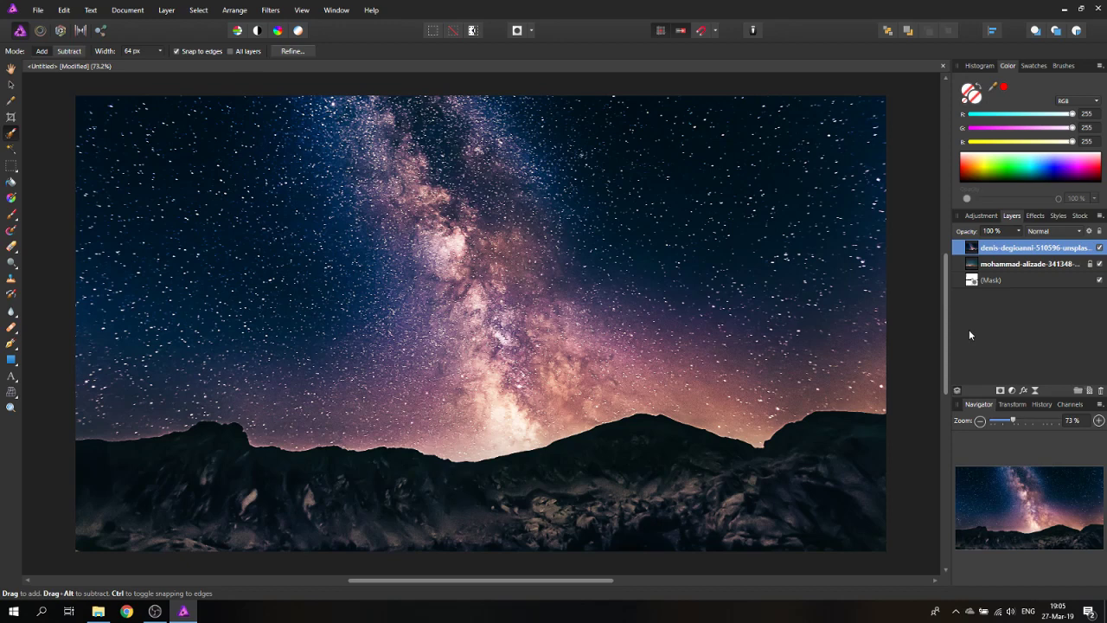
key(ctrl+g)
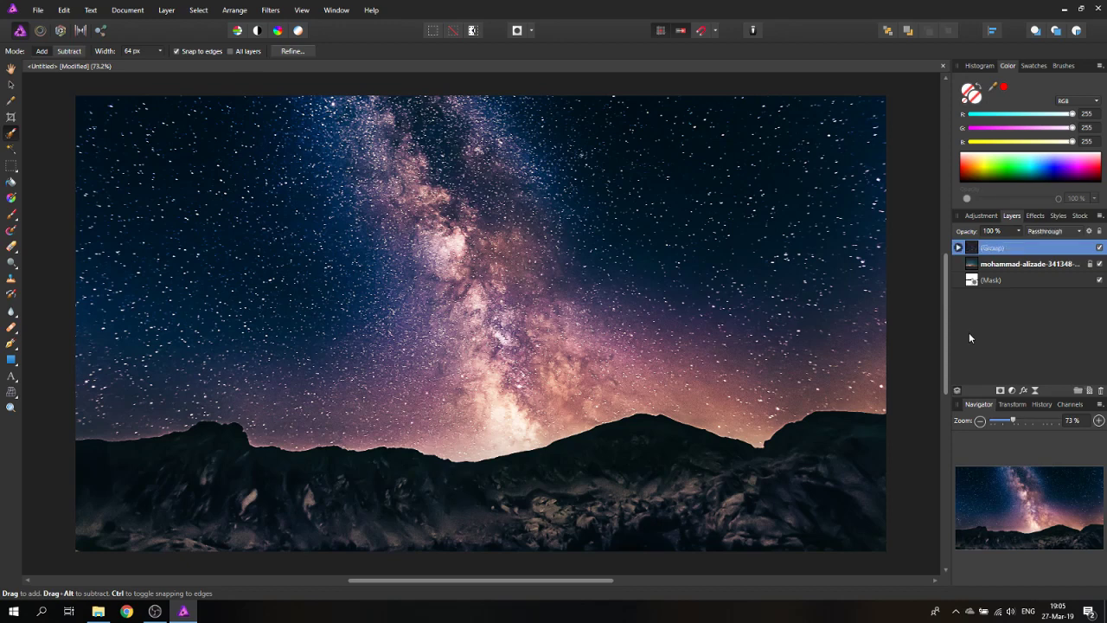
click(959, 249)
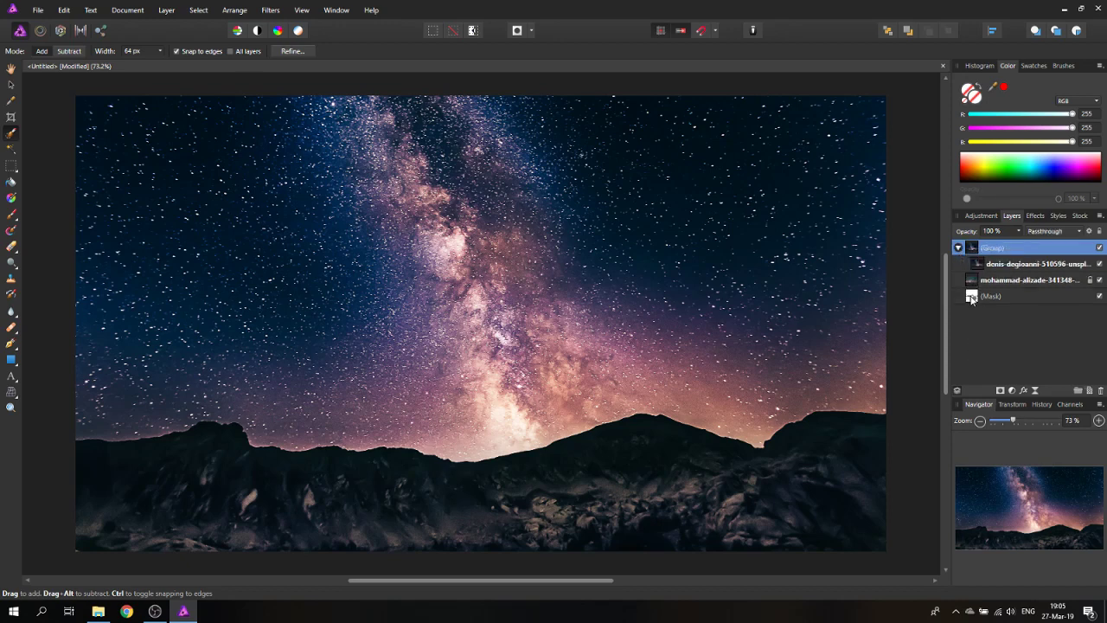
drag(978, 266, 979, 264)
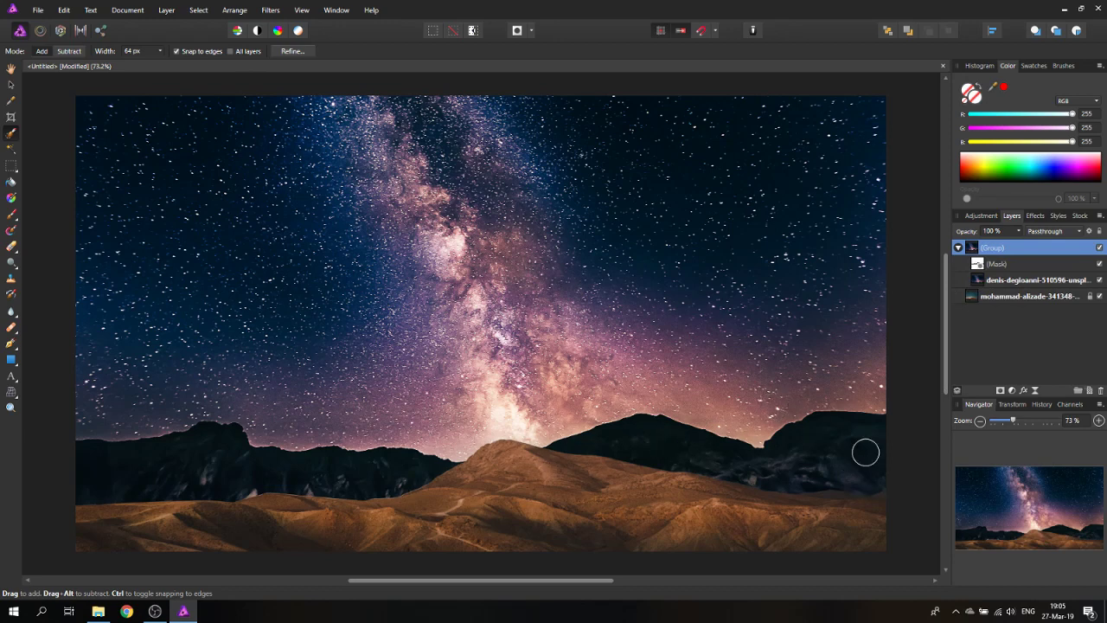
Scale and reposition the Milky Way image in the group so the galaxy sits above the peak
click(12, 85)
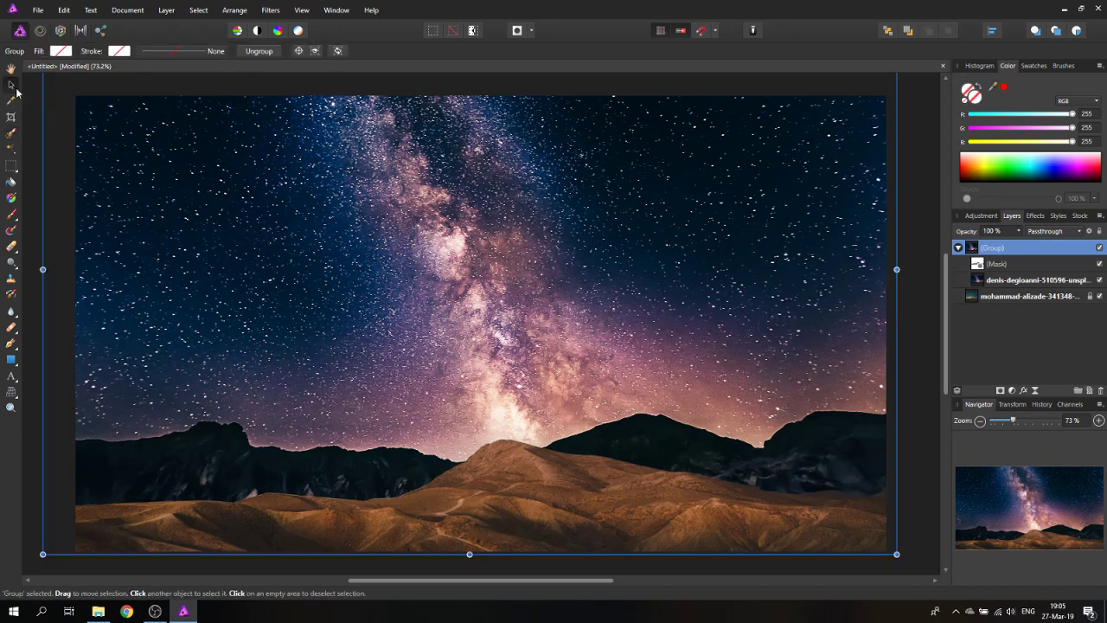
scroll(299, 400, down, 3)
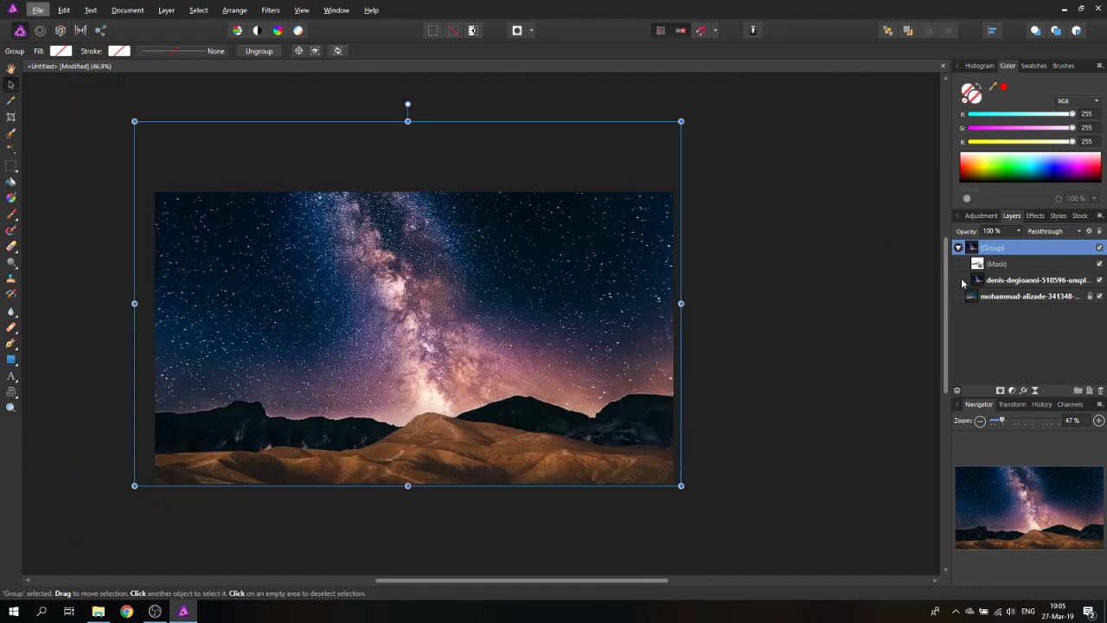
click(985, 282)
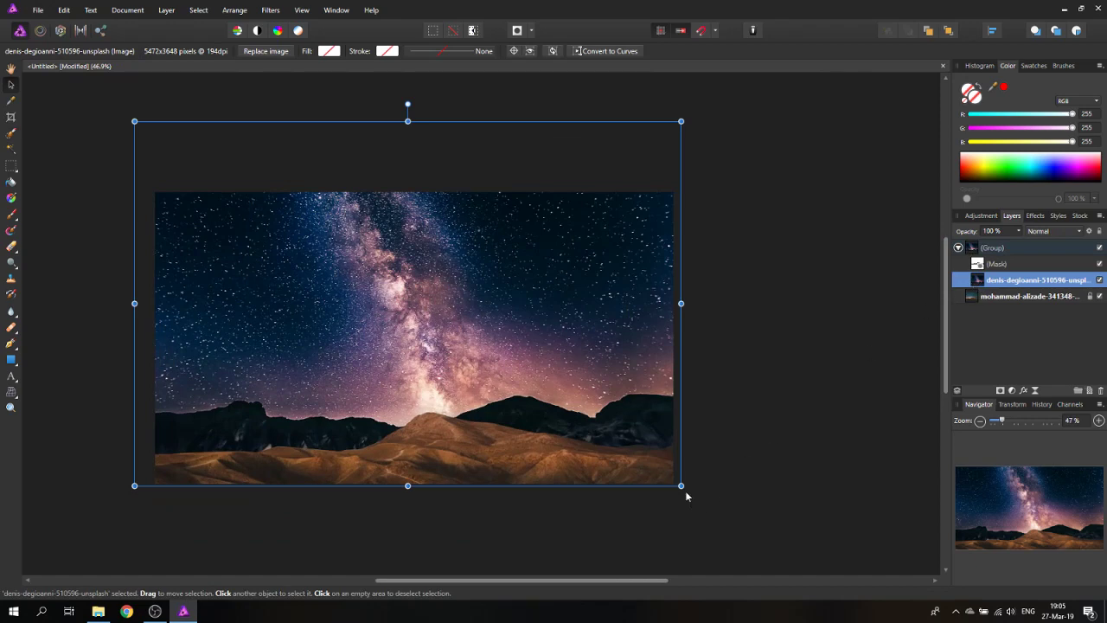
drag(686, 490, 823, 563)
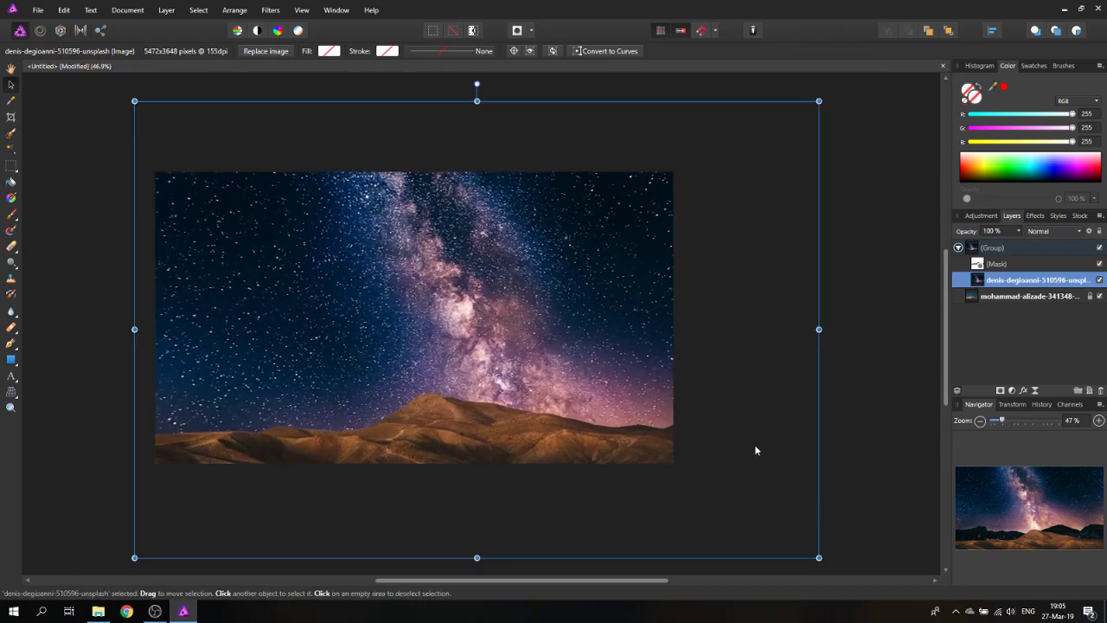
drag(755, 449, 707, 448)
drag(758, 559, 717, 527)
drag(677, 425, 697, 448)
click(803, 421)
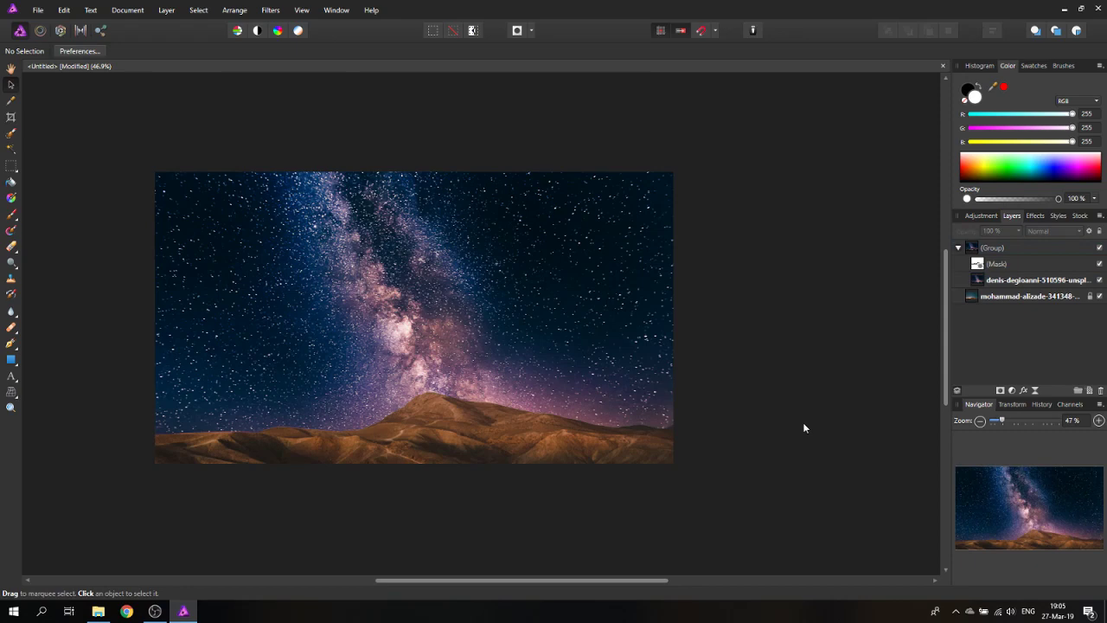
Set the Milky Way sky layer's blend mode to Hard Light
key(ctrl+0)
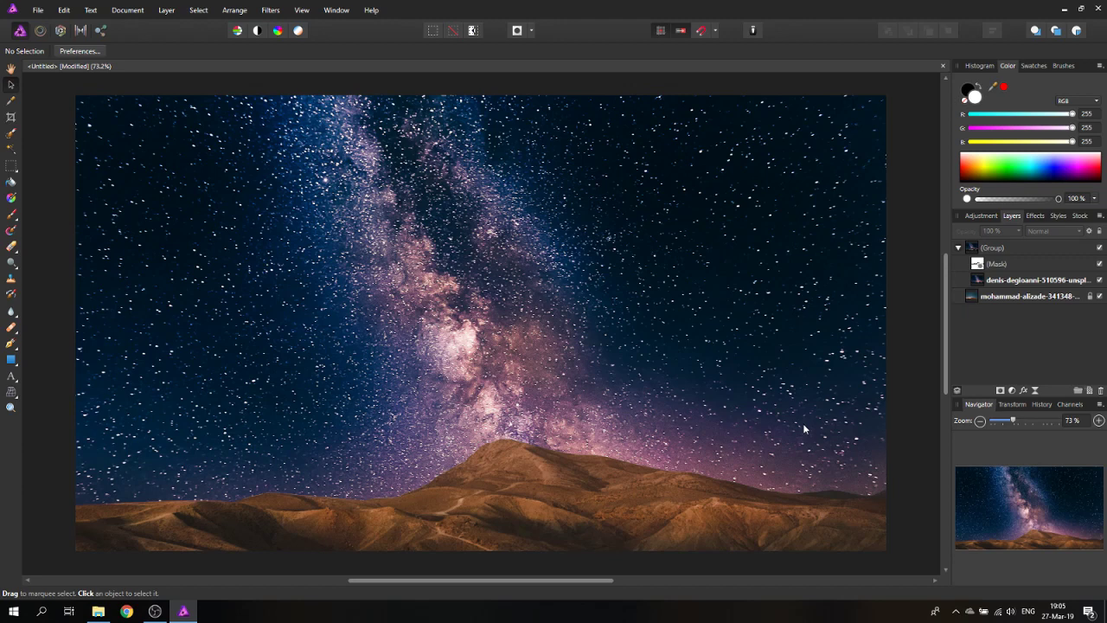
click(981, 285)
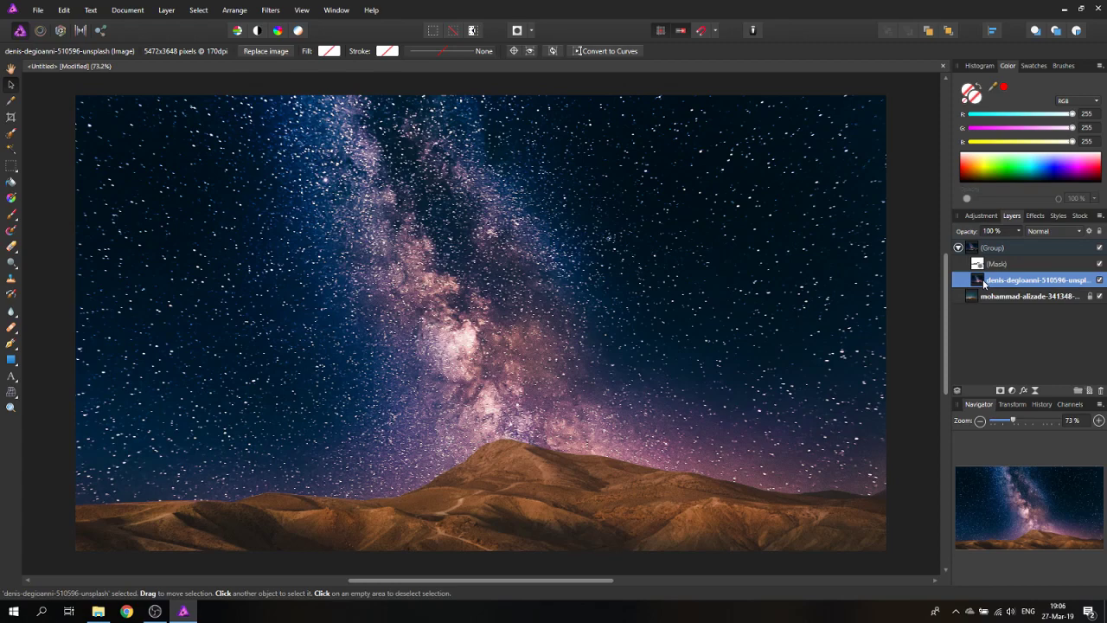
click(1039, 232)
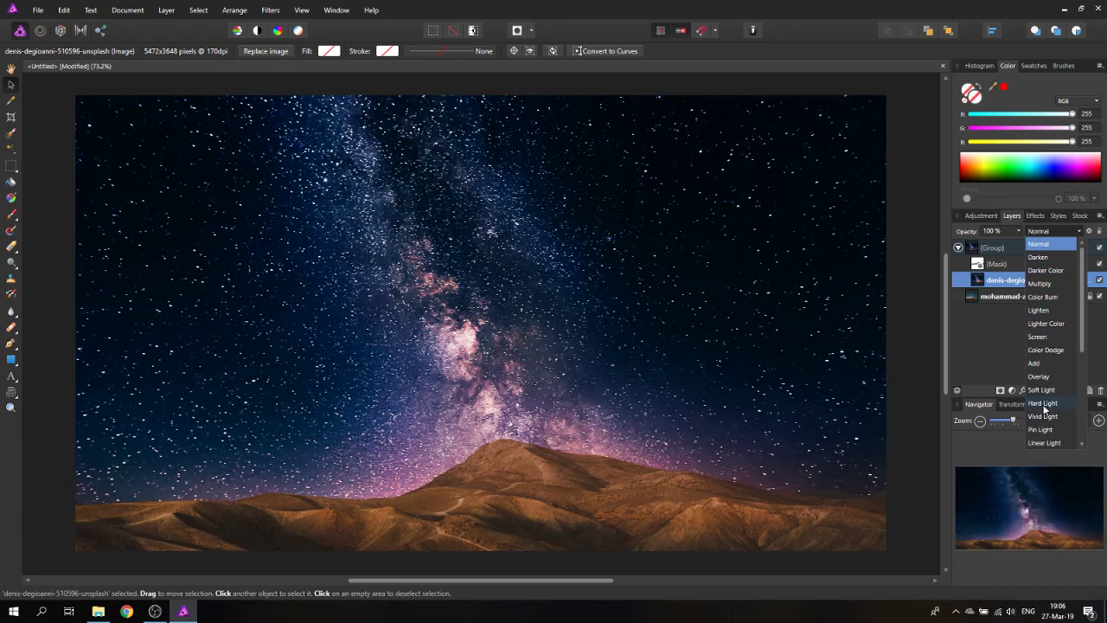
click(1043, 403)
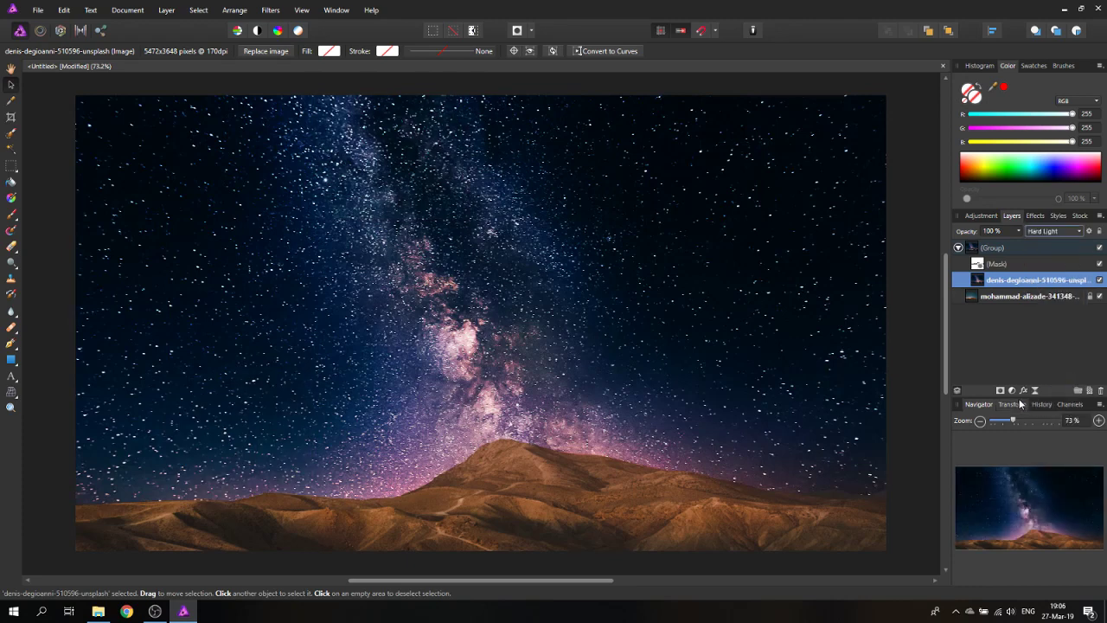
Duplicate the Milky Way sky layer and rasterize the copy
right_click(978, 281)
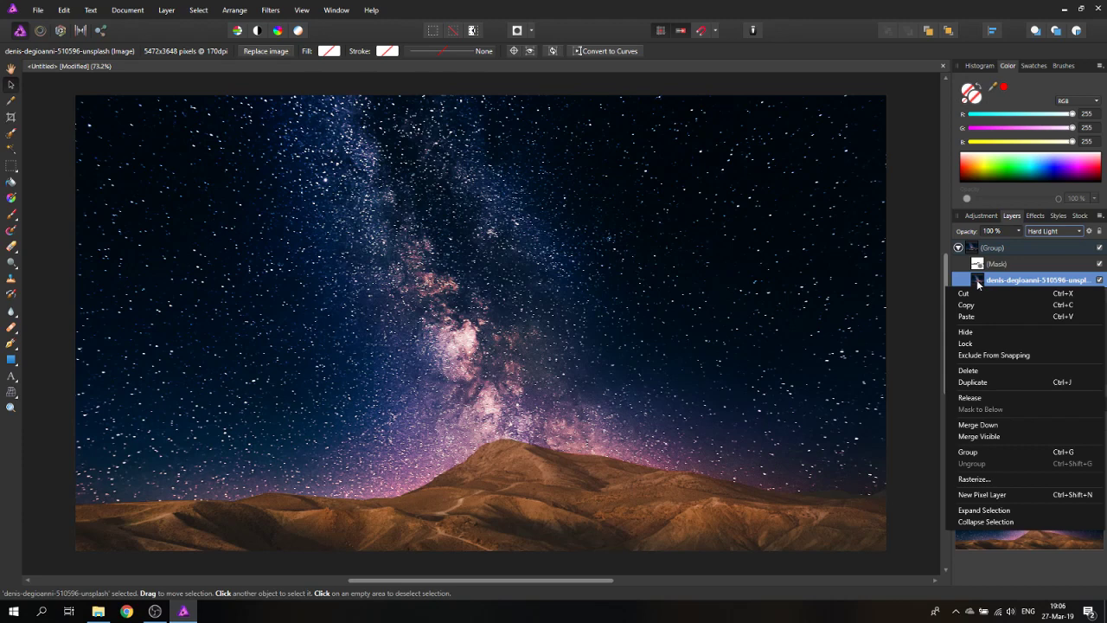
click(987, 383)
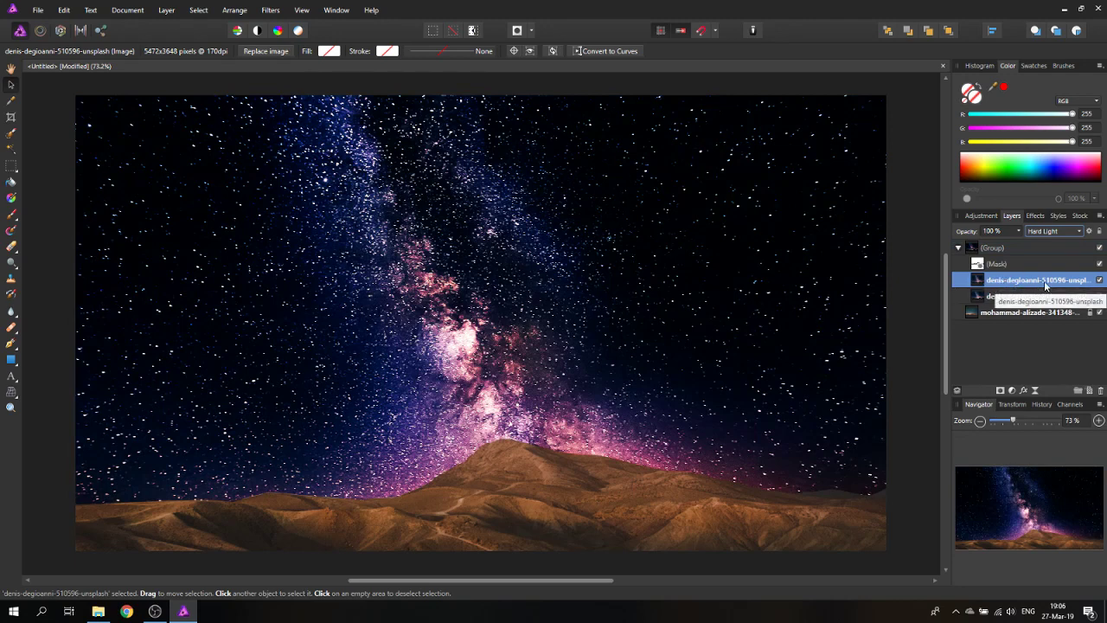
right_click(978, 281)
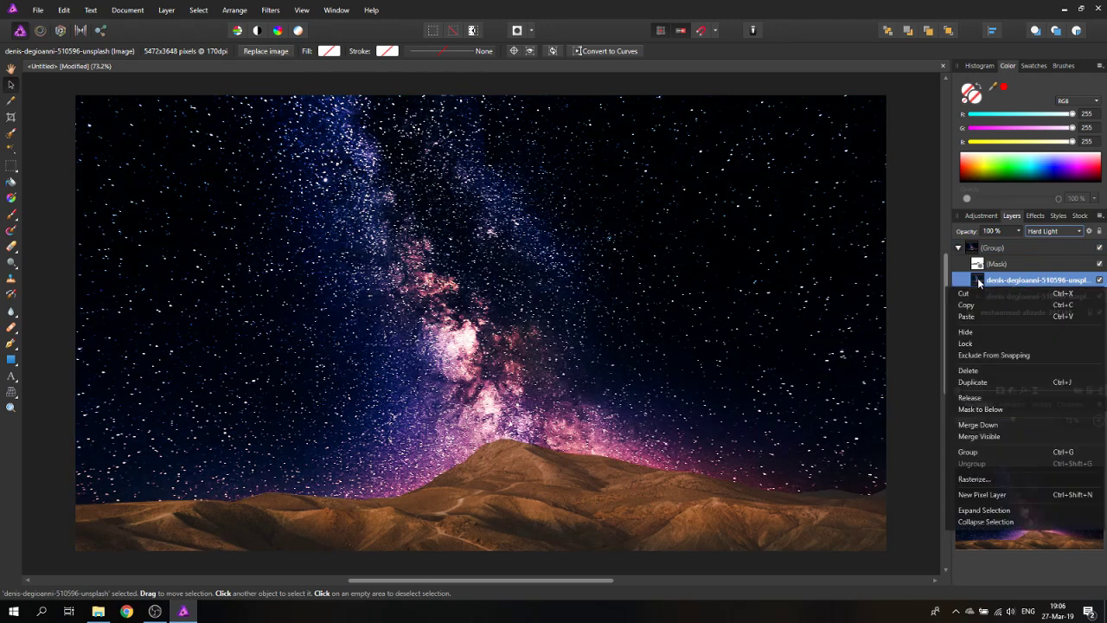
click(976, 478)
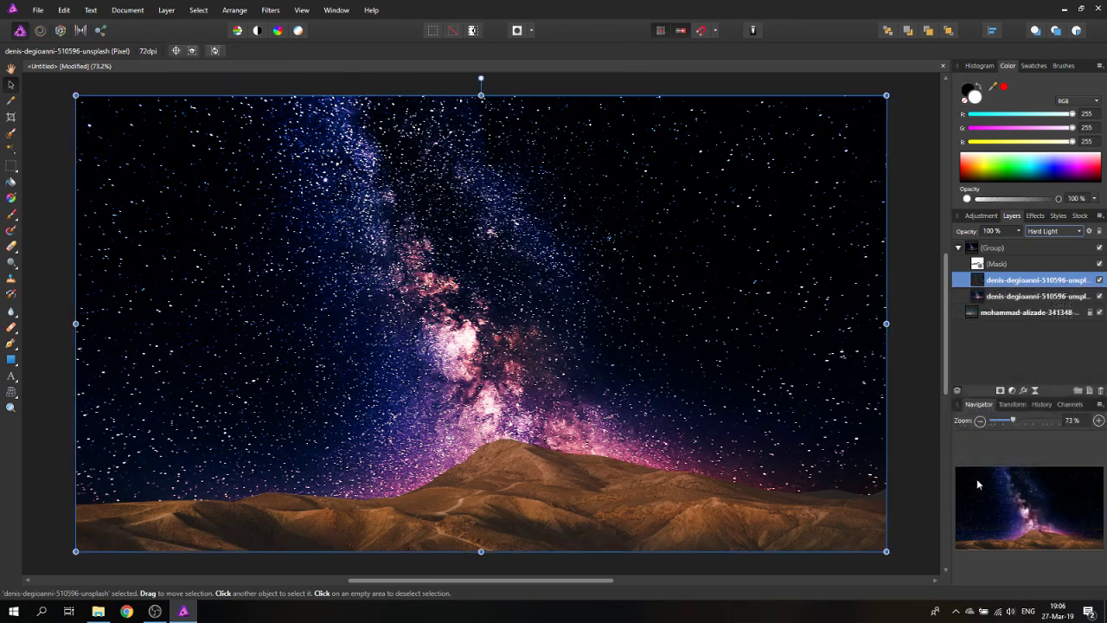
Apply an Average blur to the copy, move it above the group, and set it to Normal
click(272, 11)
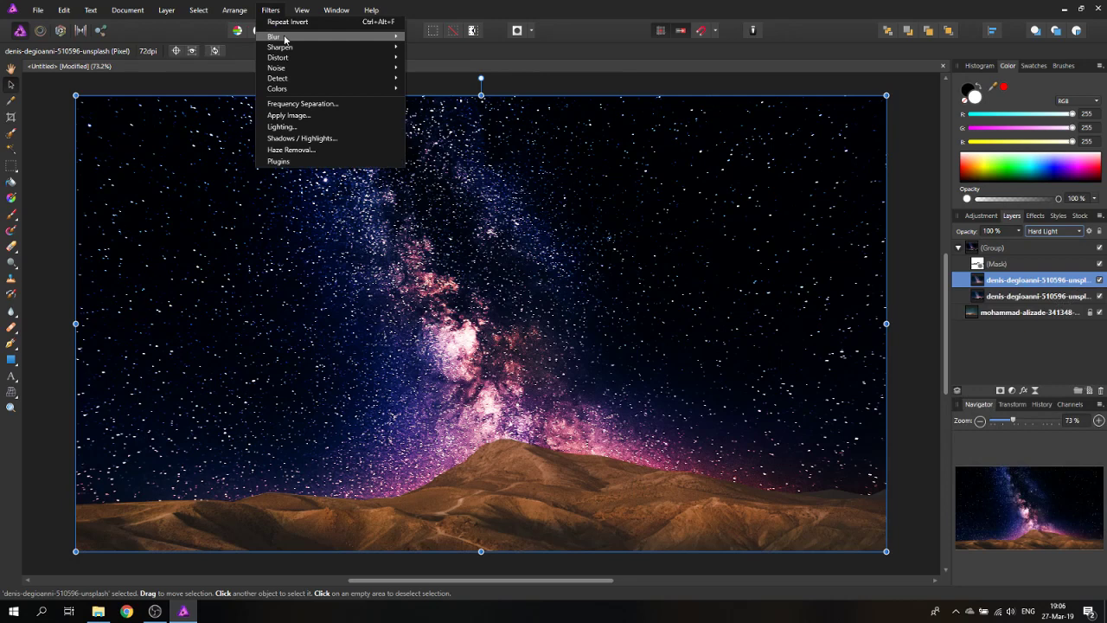
mouse_move(288, 37)
click(418, 39)
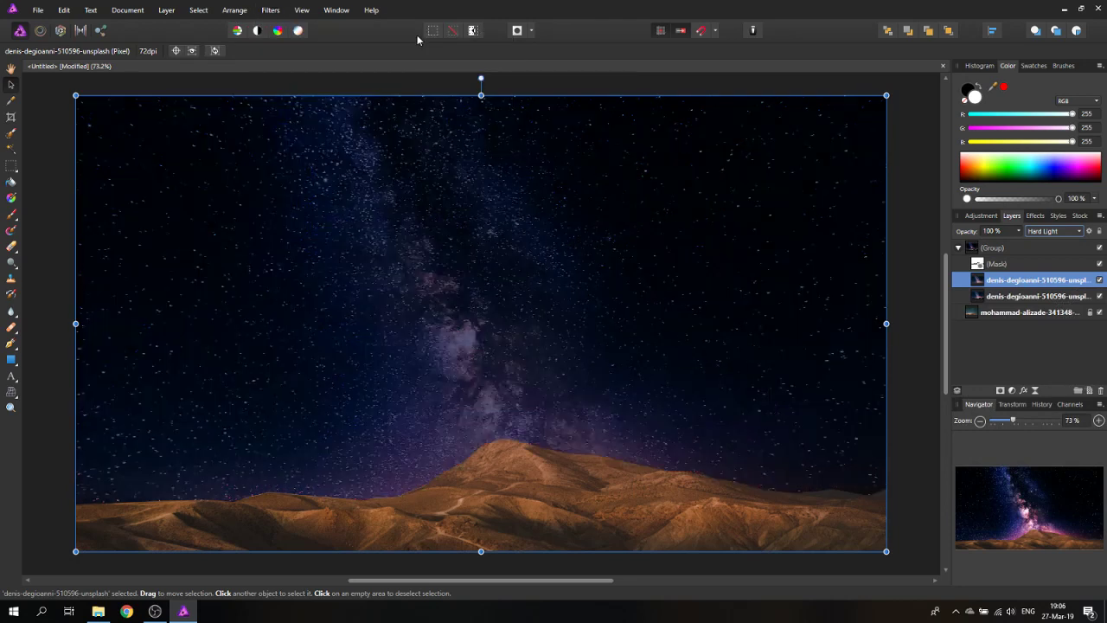
drag(982, 285, 981, 245)
click(1055, 231)
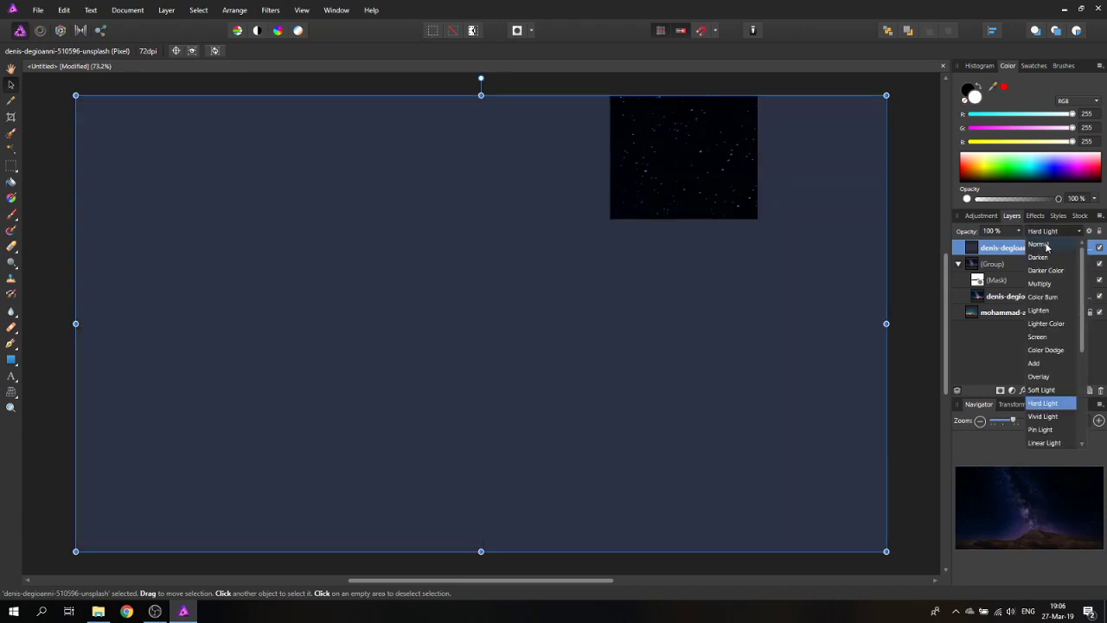
click(1049, 247)
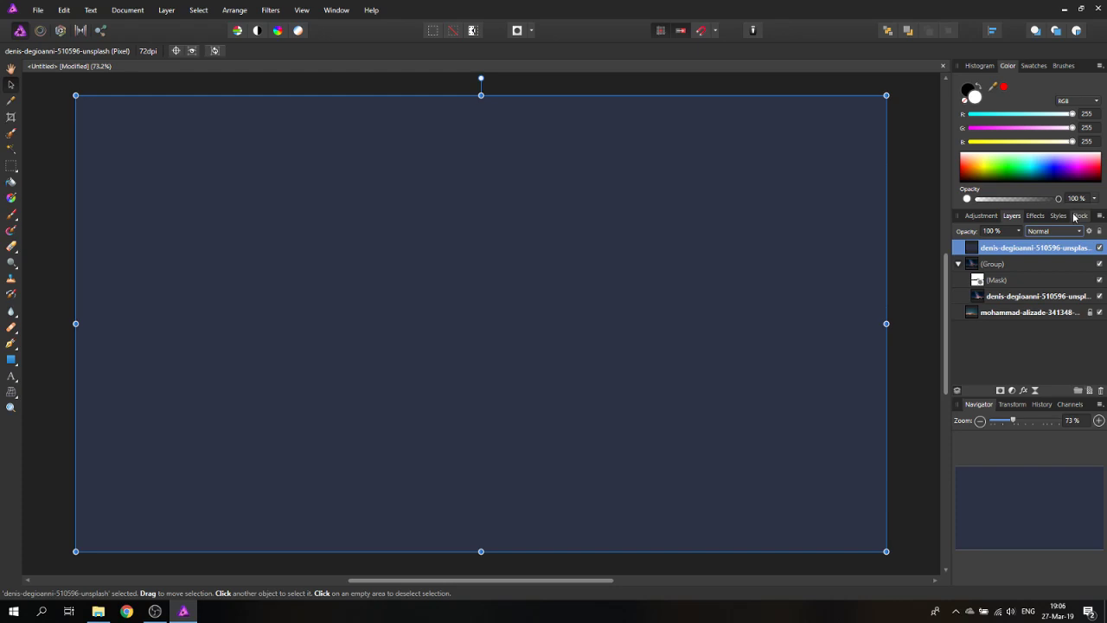
Give the navy averaged layer Soft Light blending and move it below the group, above the mountains
mouse_move(972, 250)
mouse_down()
mouse_move(976, 298)
mouse_move(972, 248)
mouse_up()
click(1053, 232)
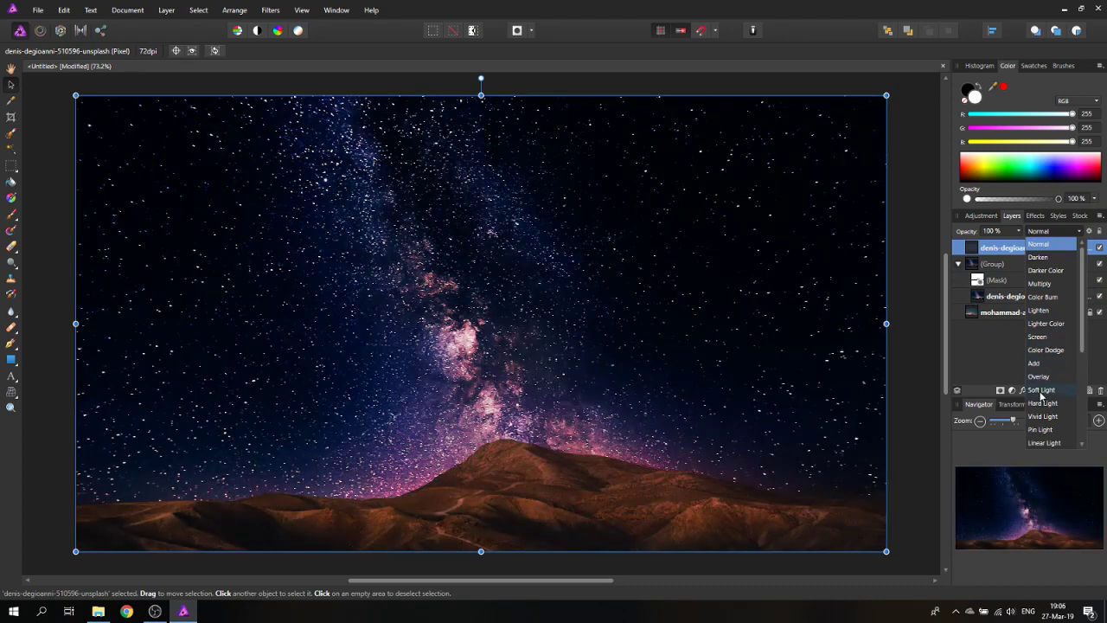
click(1040, 391)
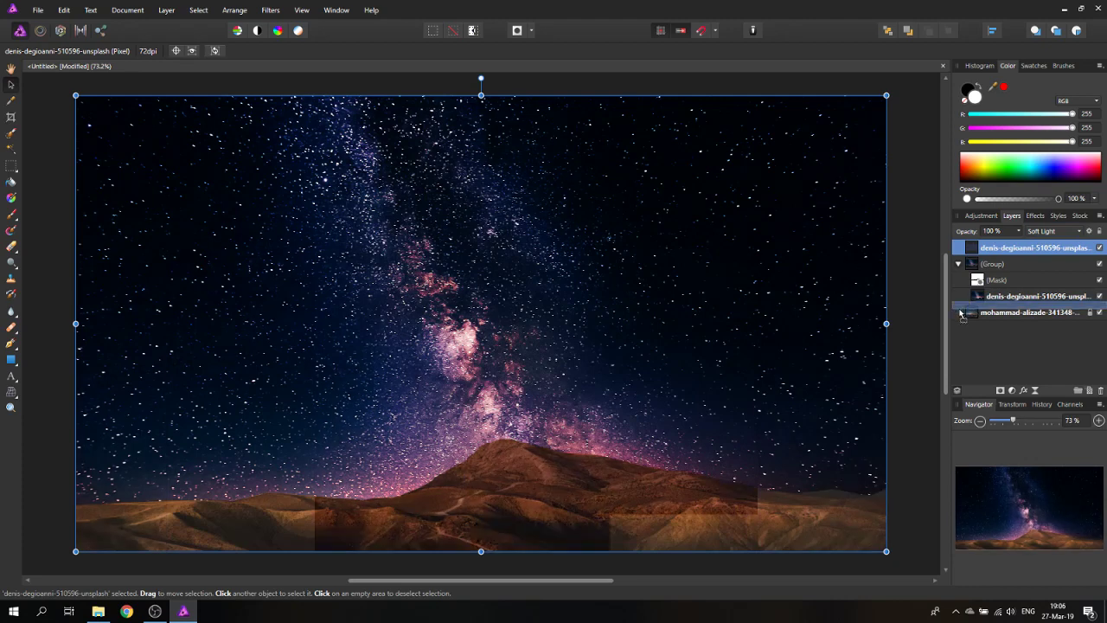
drag(963, 315, 962, 310)
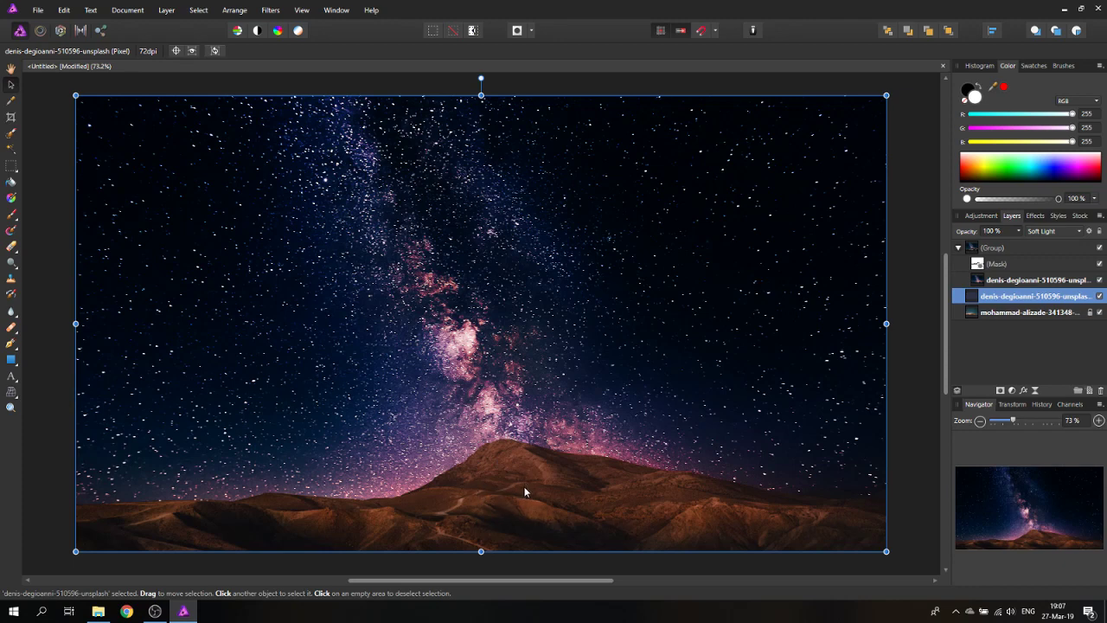
Add a pixel layer above the mountain photo and paint its sides dark with a 30% black brush
click(907, 455)
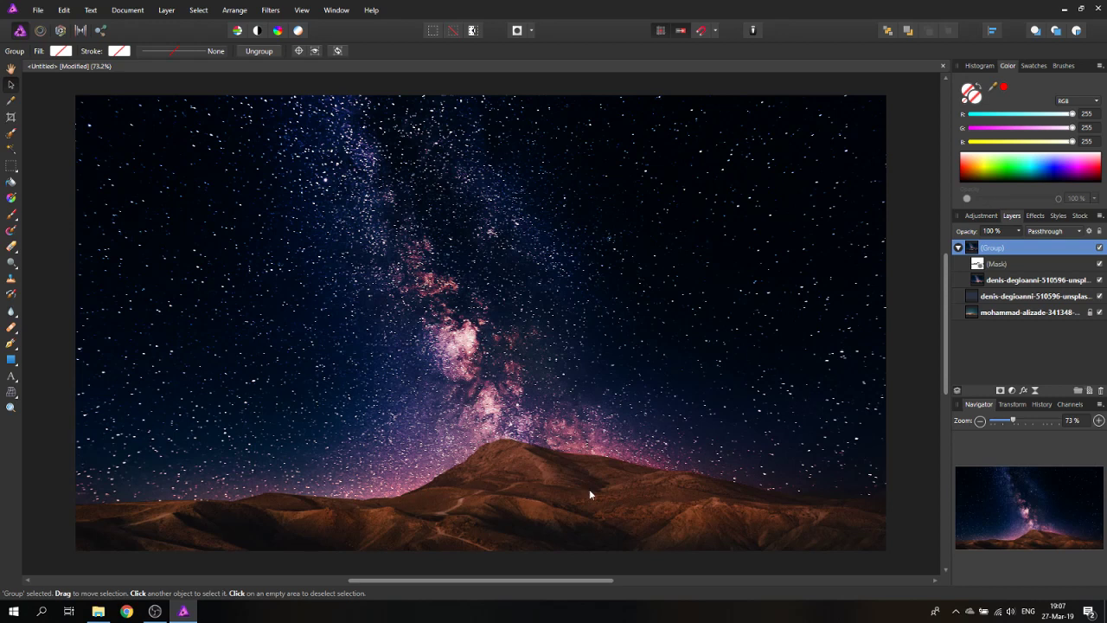
click(976, 310)
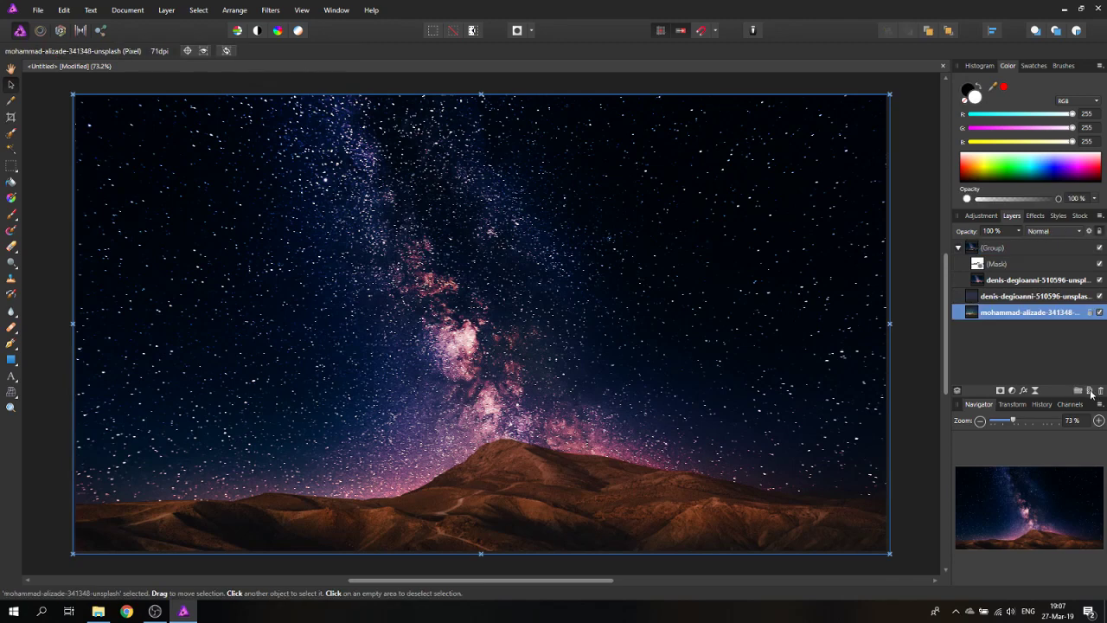
click(1092, 391)
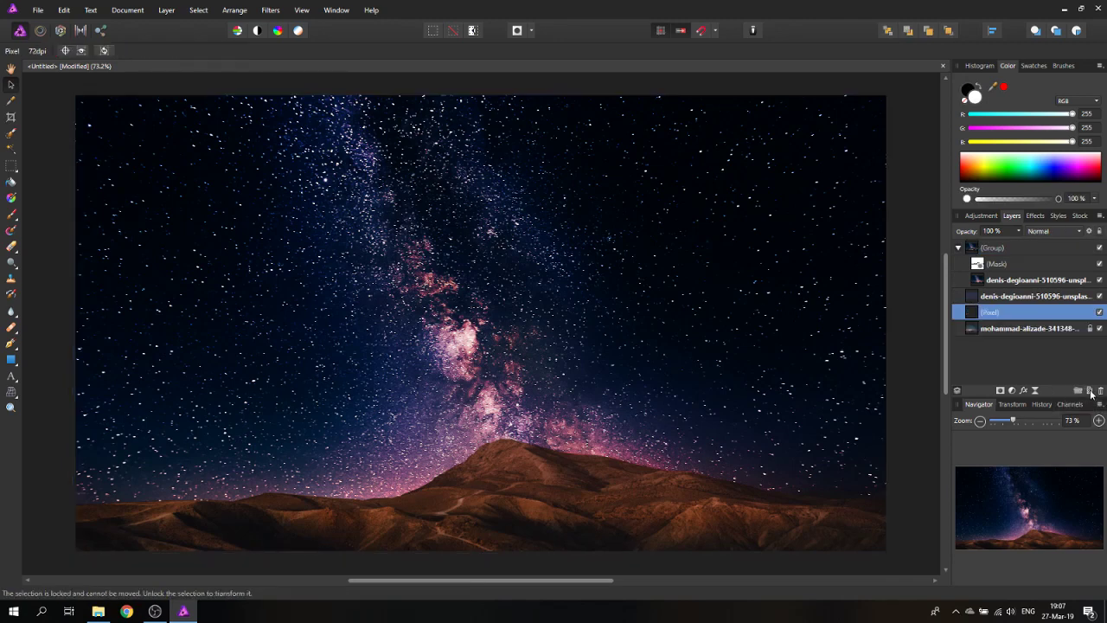
click(11, 214)
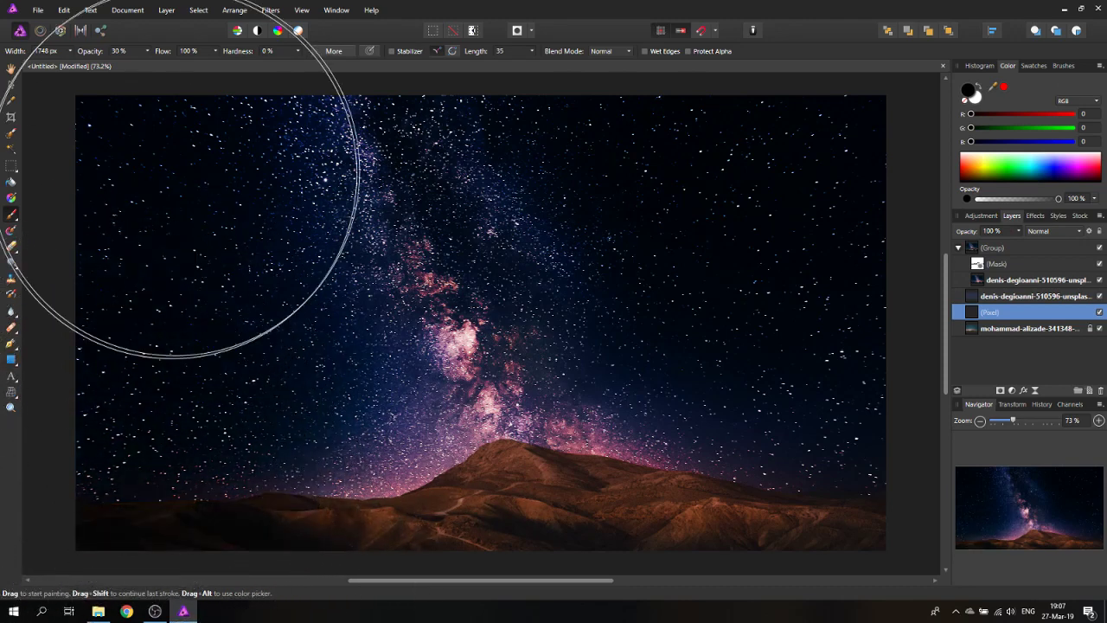
click(10, 84)
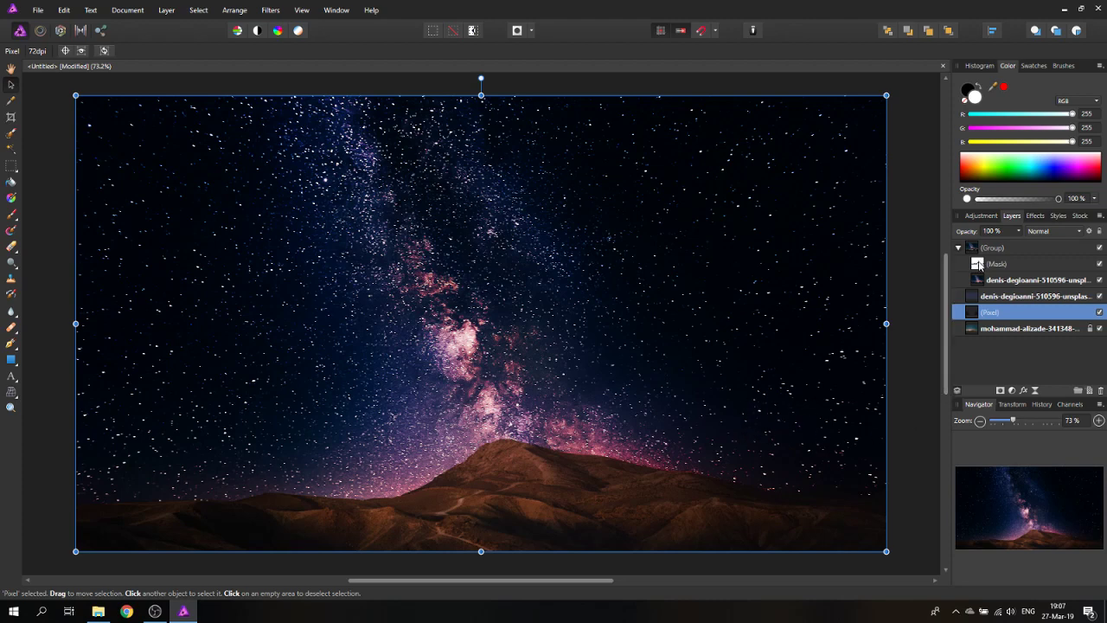
Duplicate the sky group's mask and move the copy just above the mountain photo
click(986, 266)
right_click(979, 266)
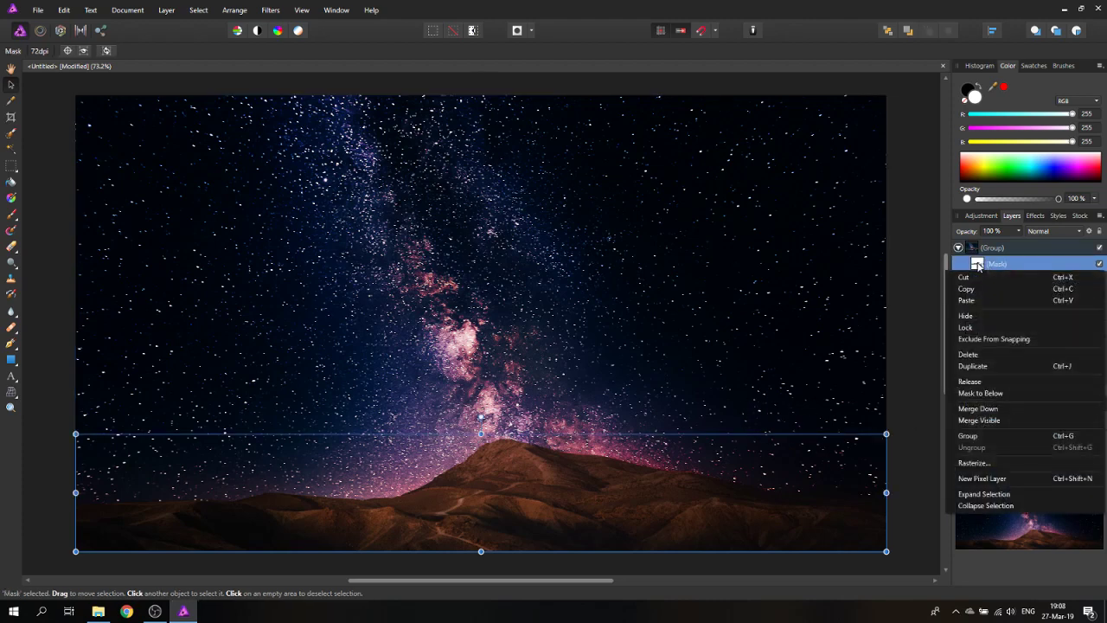
click(979, 366)
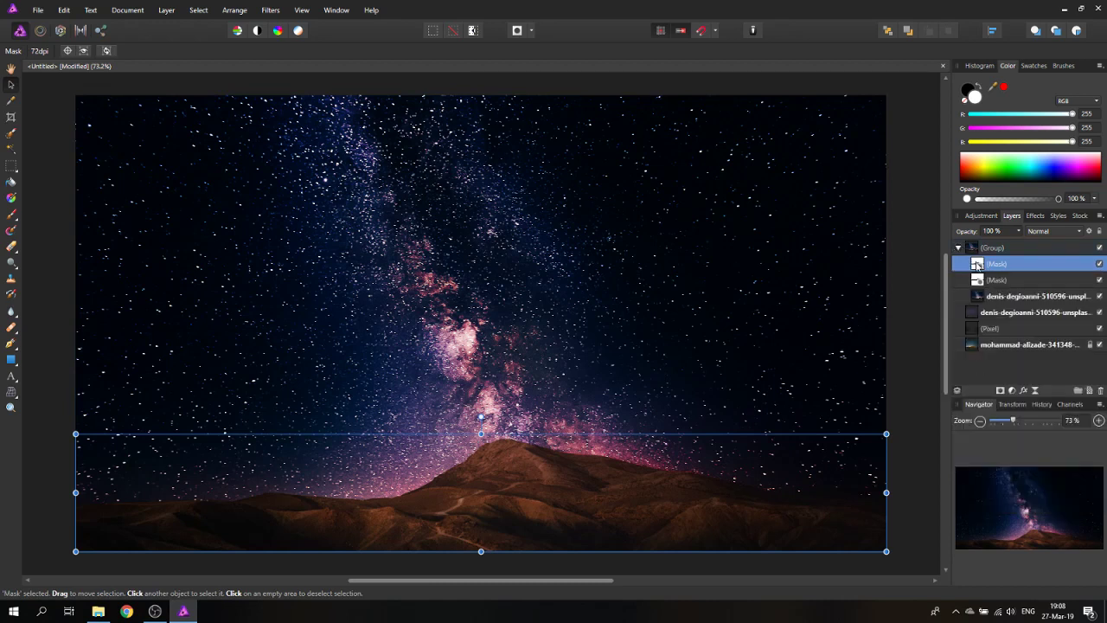
drag(981, 267, 986, 333)
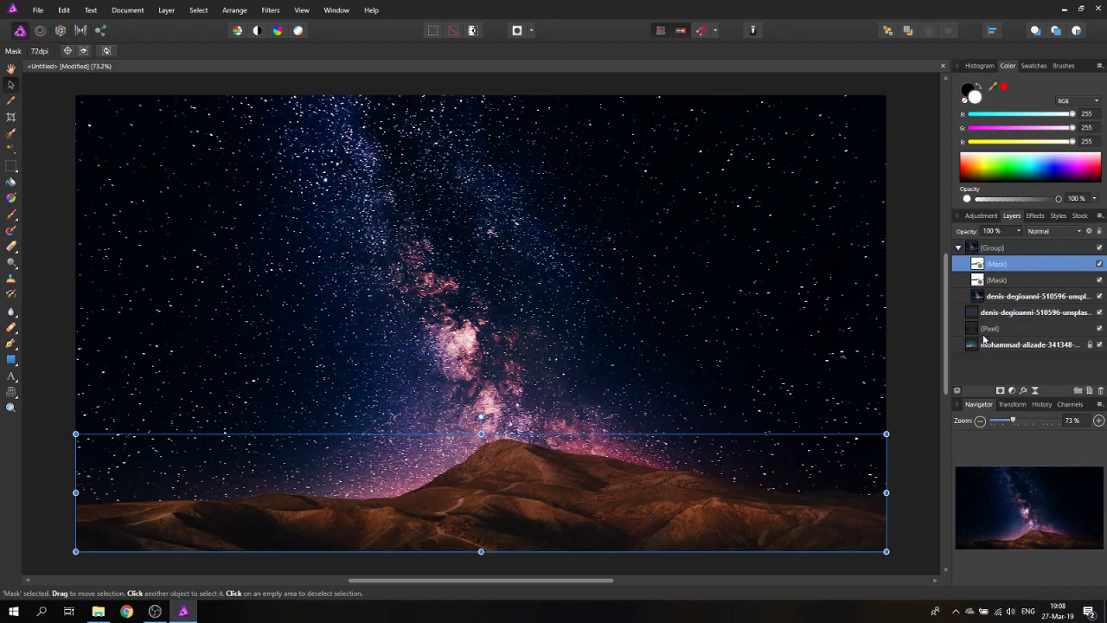
Rename the unnamed pixel layer to Shadow
click(986, 313)
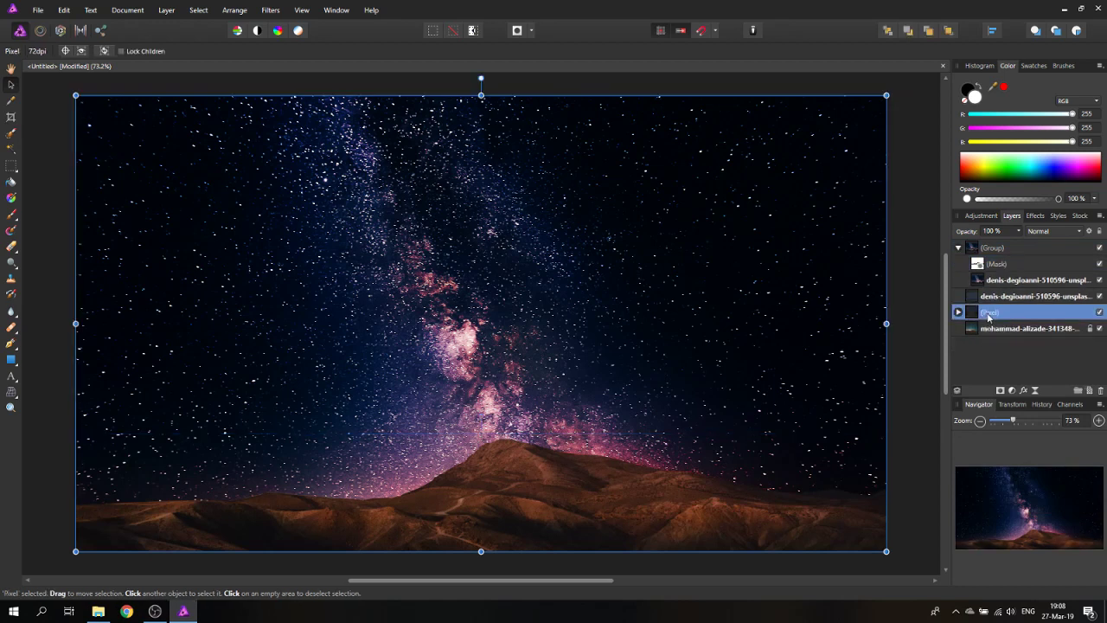
double_click(993, 313)
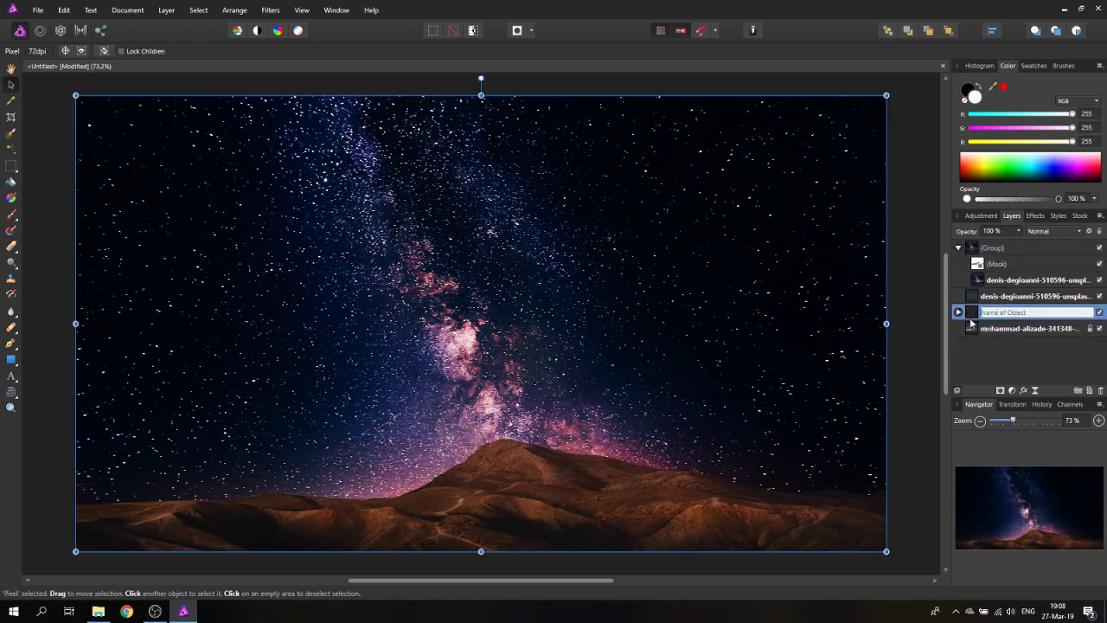
text(Shadow)
key(Return)
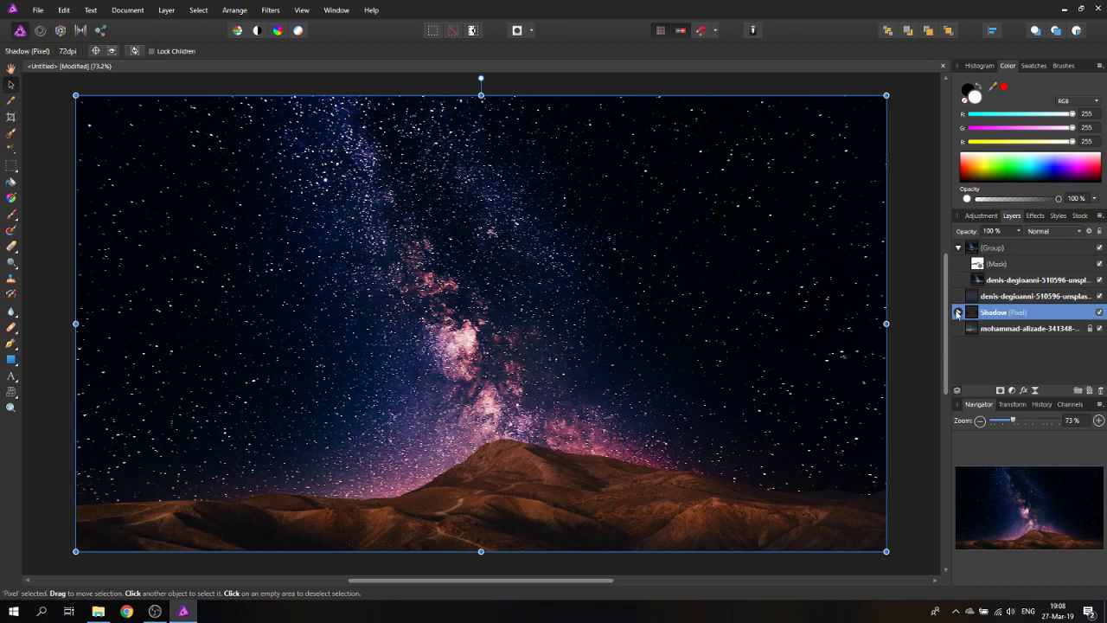
Invert the Shadow layer's mask, then hide the Shadow layer to compare
click(958, 312)
click(977, 329)
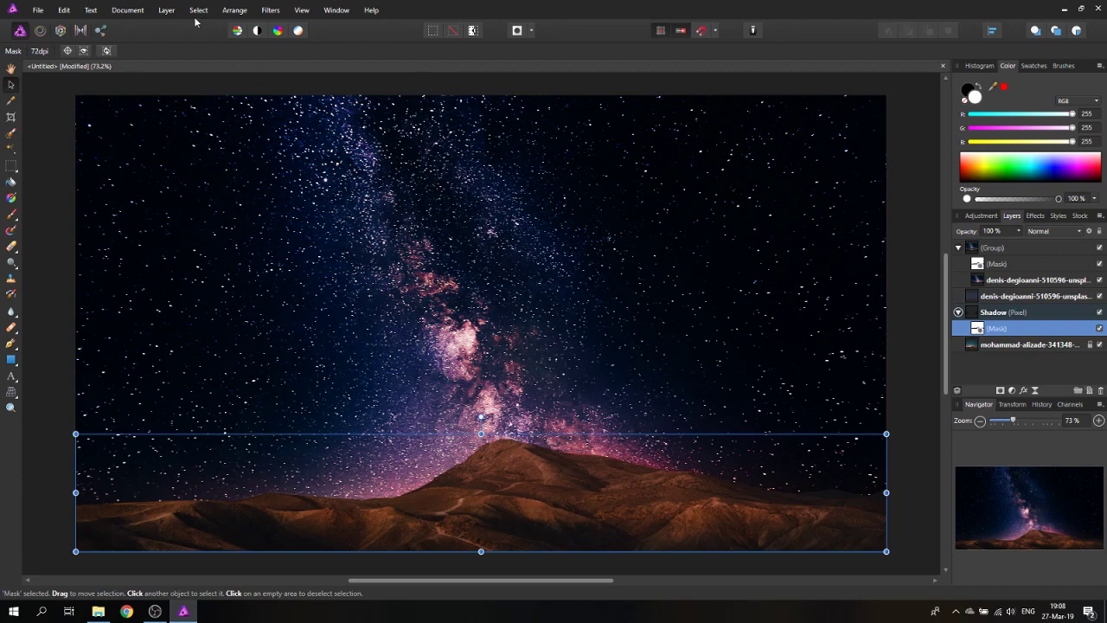
click(168, 12)
click(173, 33)
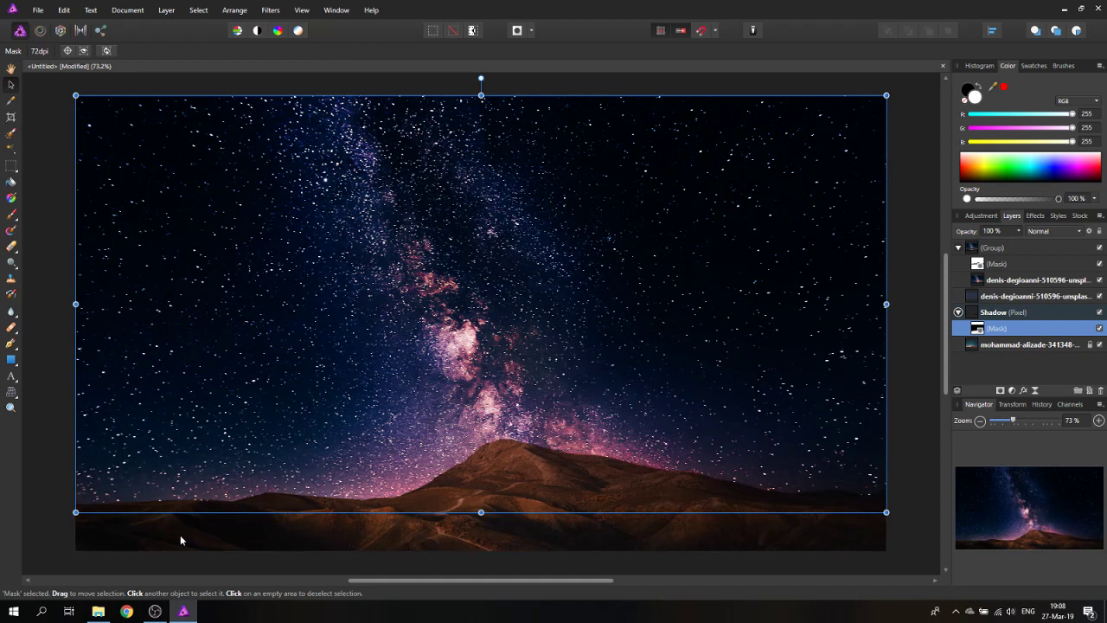
click(911, 487)
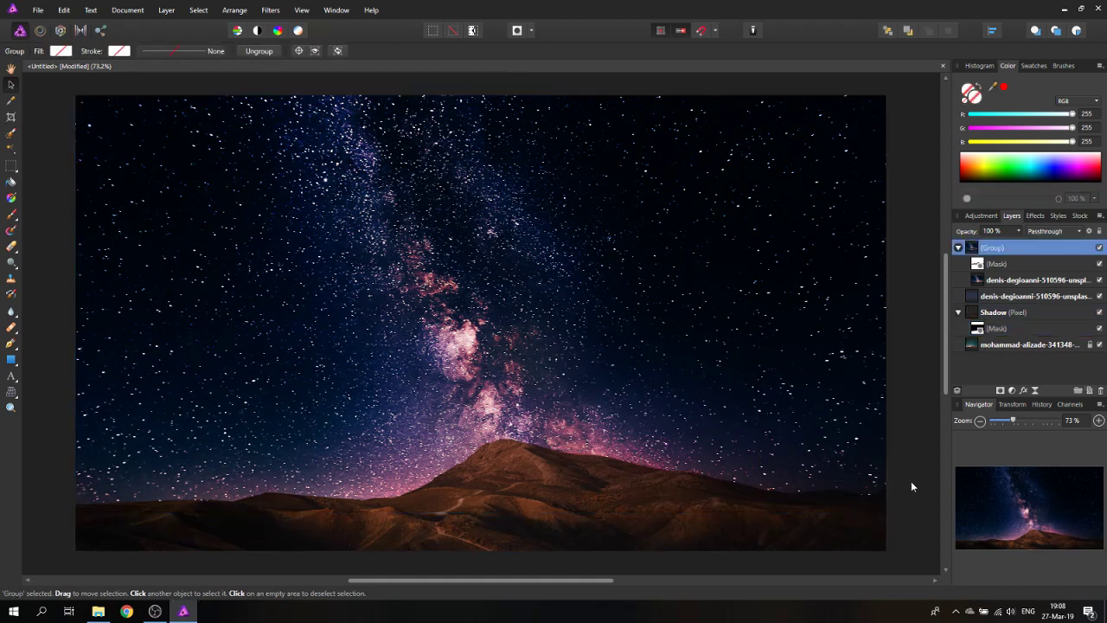
click(1099, 312)
Make the Shadow layer visible again, then duplicate the Milky Way layer and rasterize the copy
click(1099, 312)
click(982, 283)
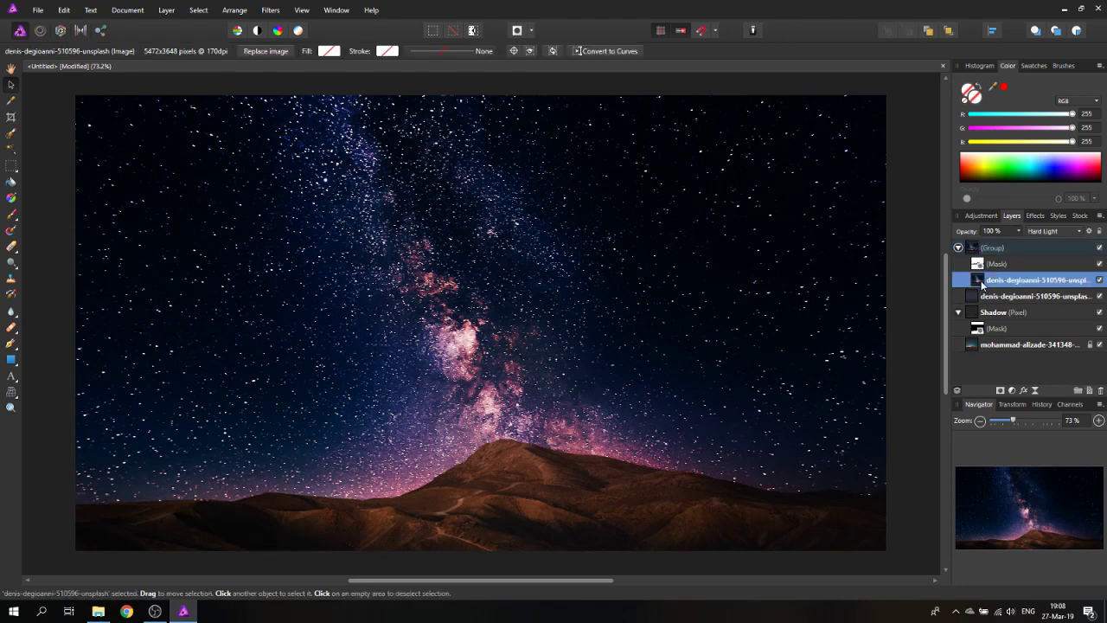
right_click(981, 283)
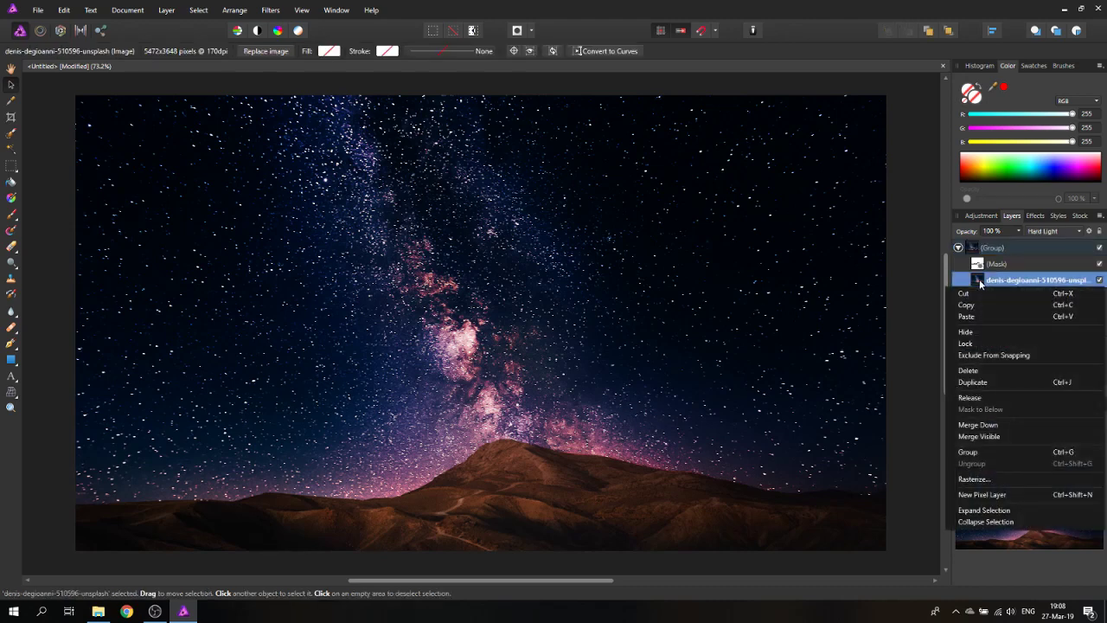
click(980, 386)
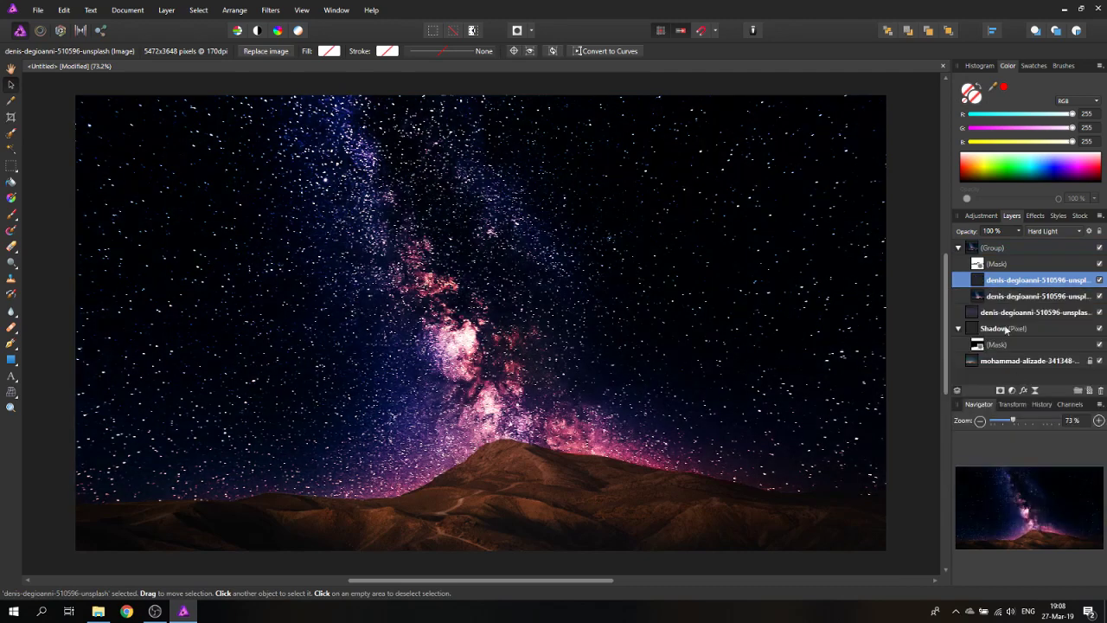
right_click(980, 282)
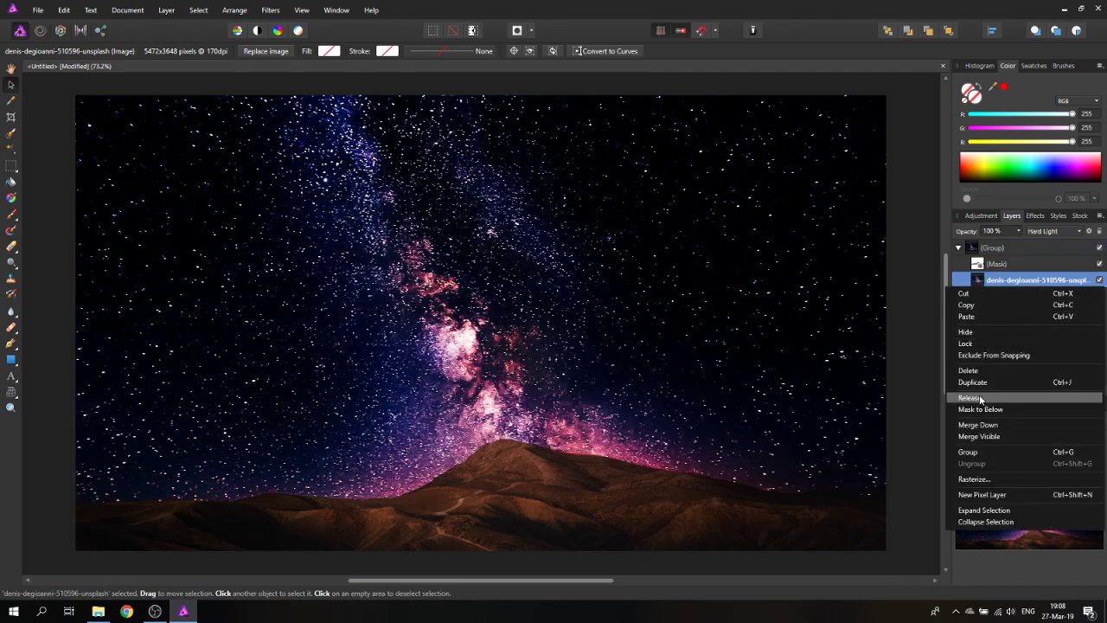
click(986, 476)
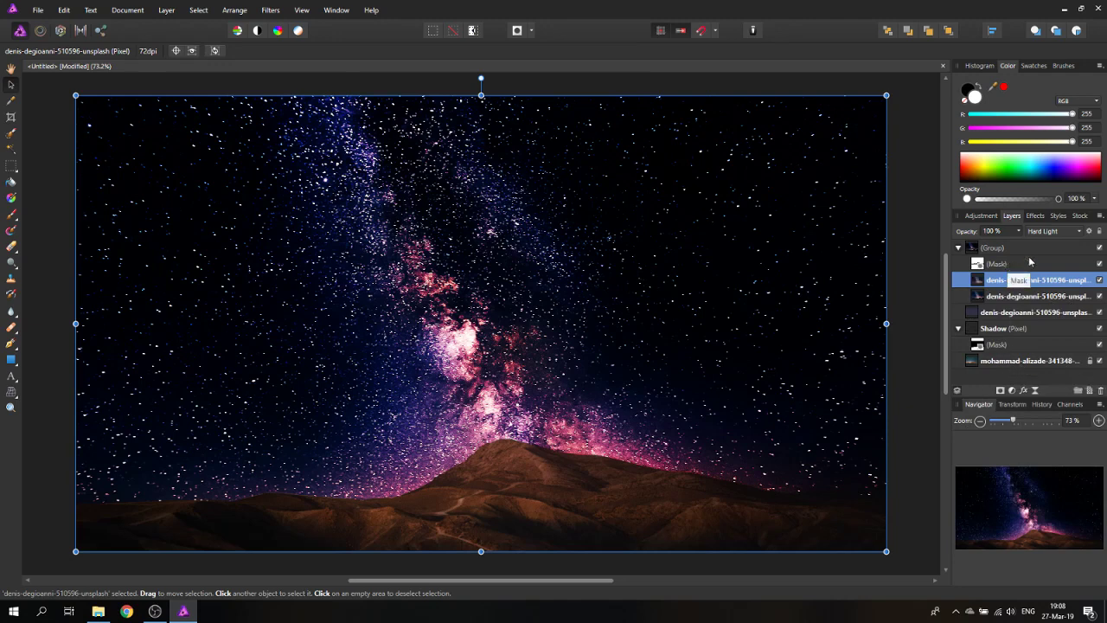
Add a Gaussian Blur effect to the sky copy with a radius of about 4.6 px
click(1035, 216)
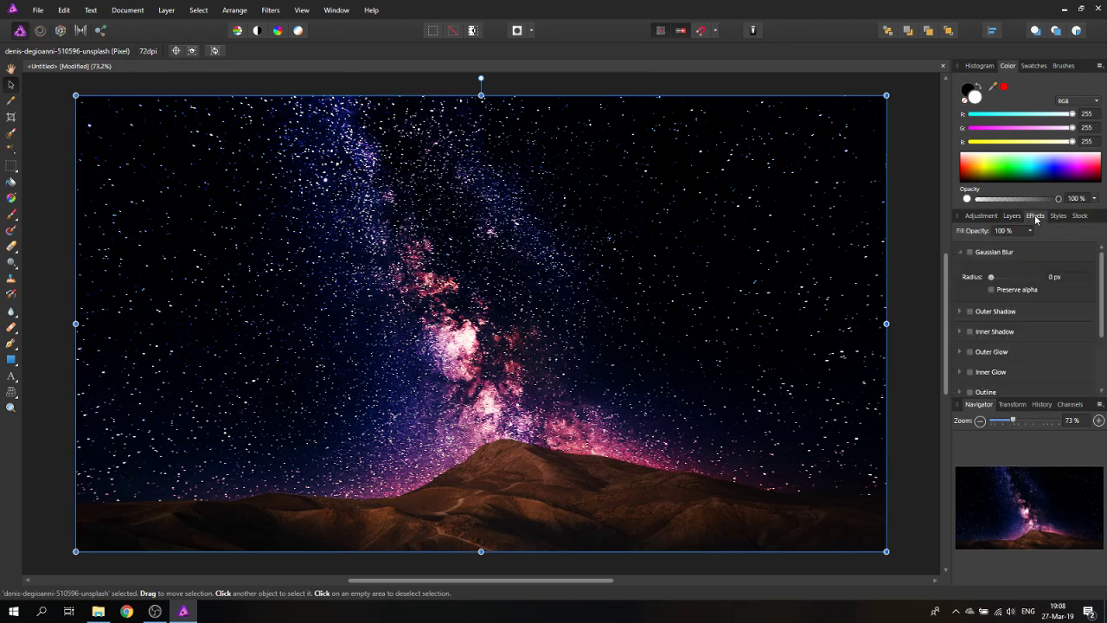
click(970, 252)
mouse_move(991, 276)
mouse_down()
mouse_move(1030, 279)
mouse_move(1001, 280)
mouse_up()
drag(1002, 279, 1007, 280)
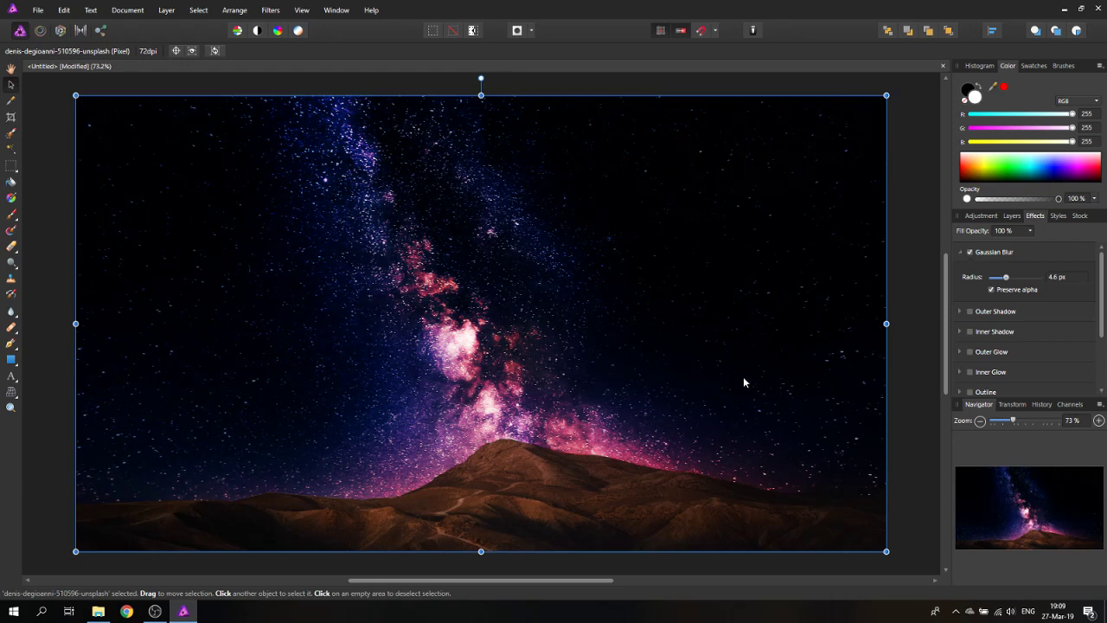
click(1011, 216)
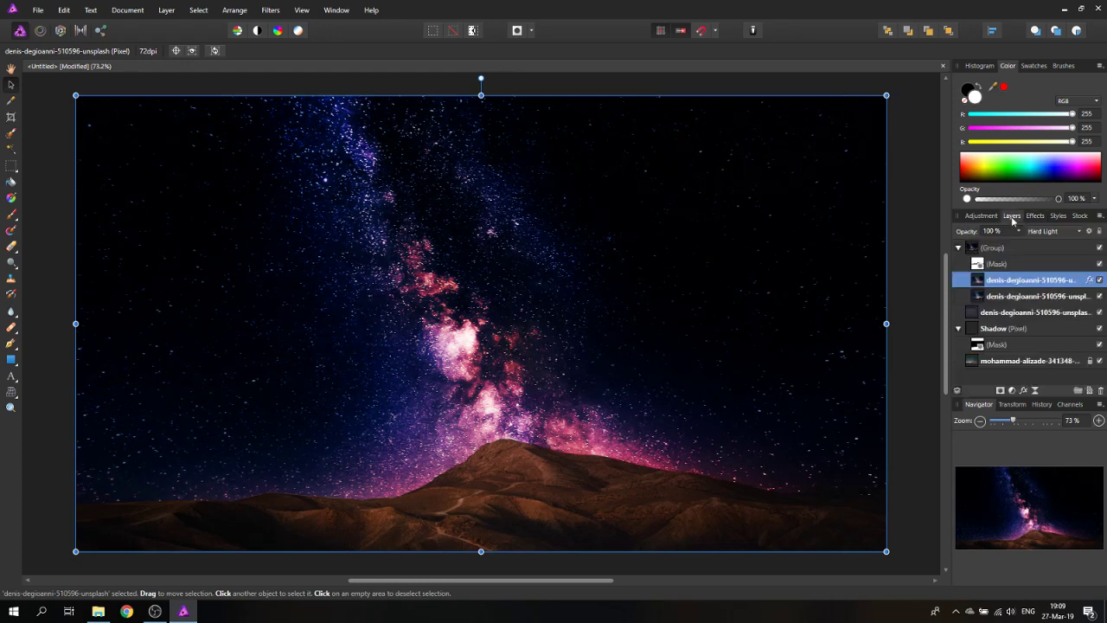
click(1057, 230)
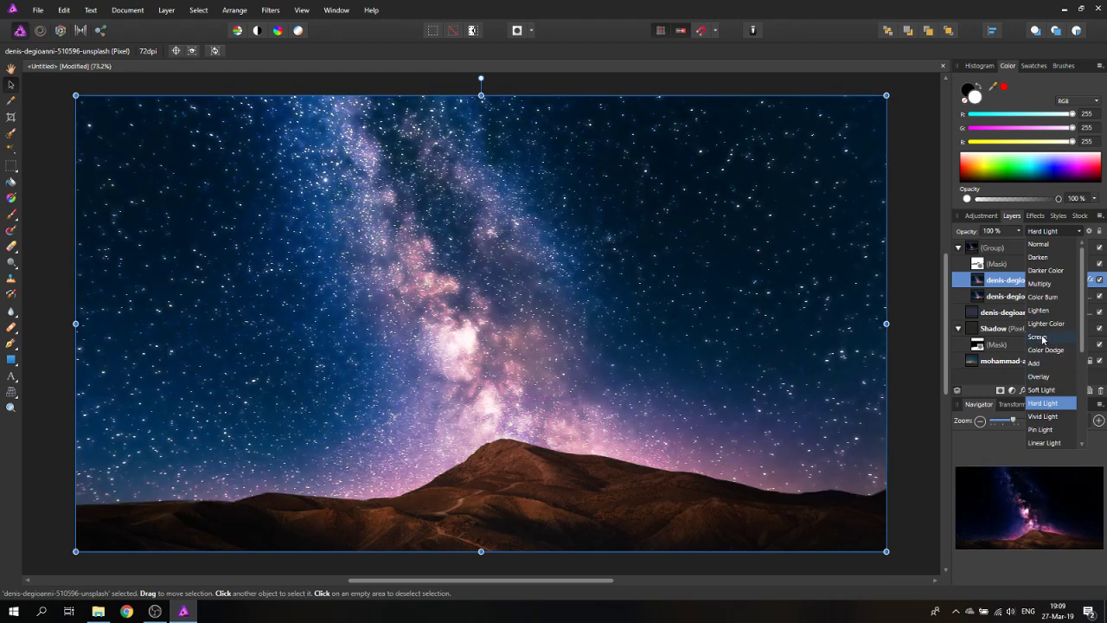
click(1043, 338)
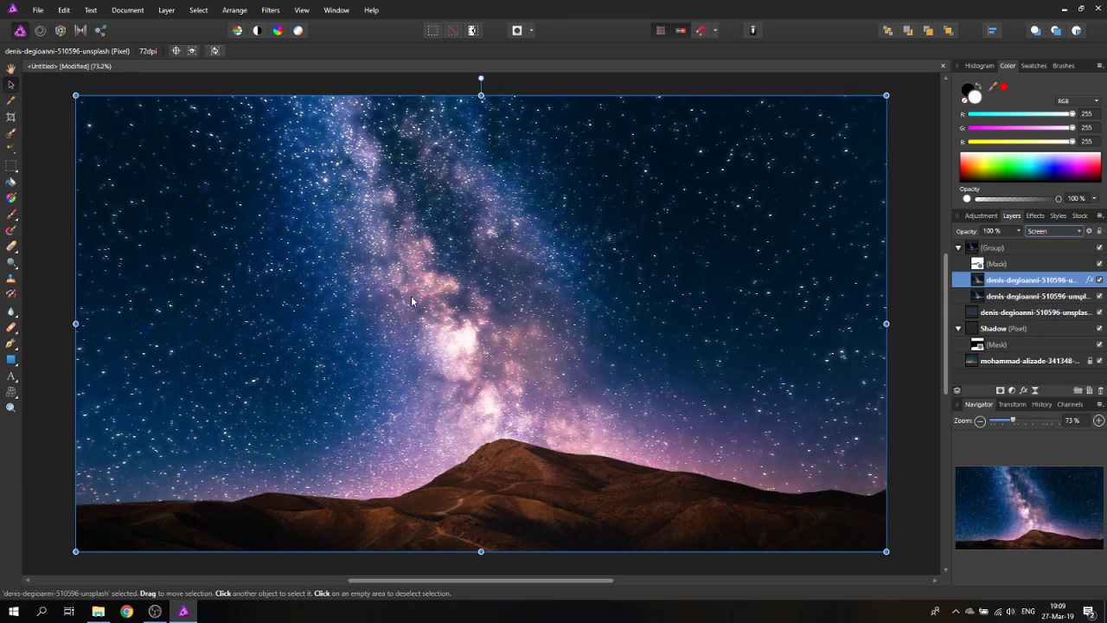
click(1018, 231)
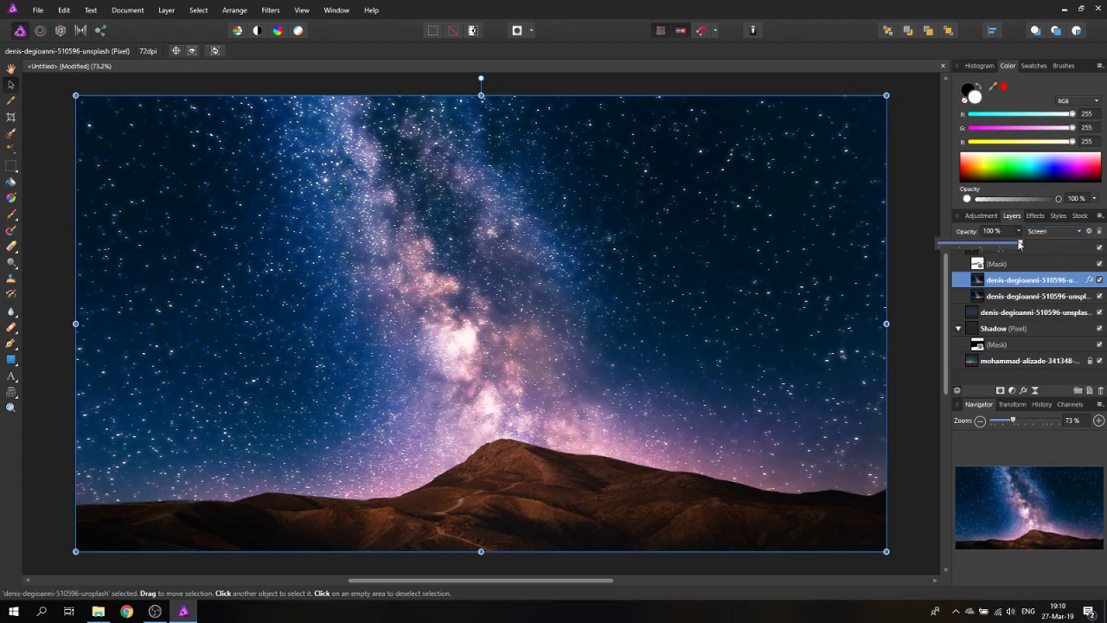
drag(1021, 245, 962, 245)
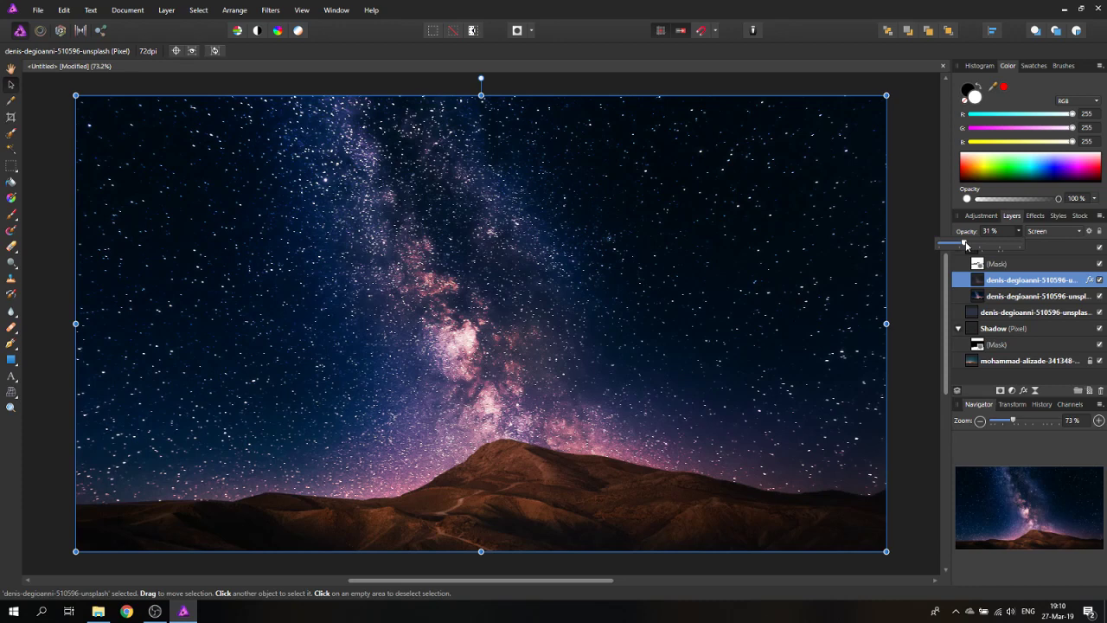
drag(966, 246, 1022, 245)
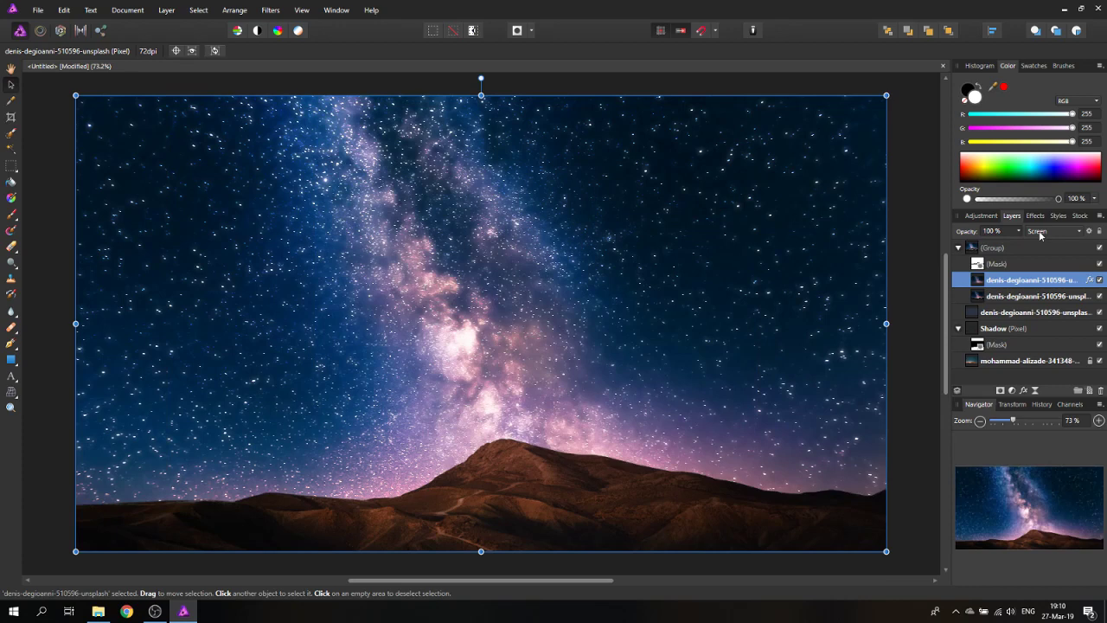
click(1041, 233)
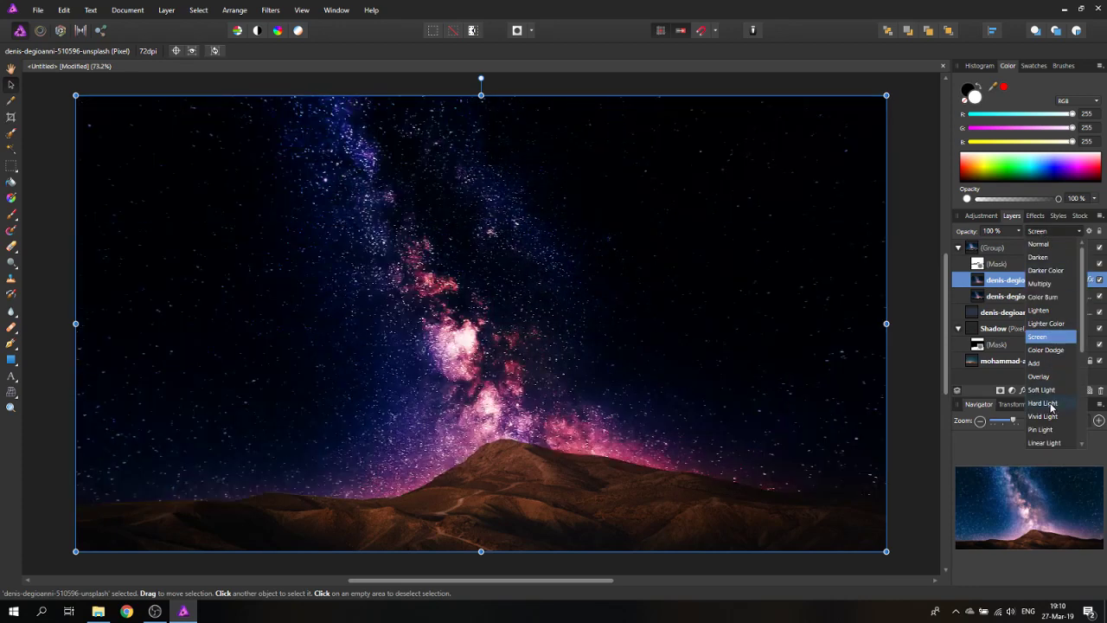
click(1051, 406)
click(914, 354)
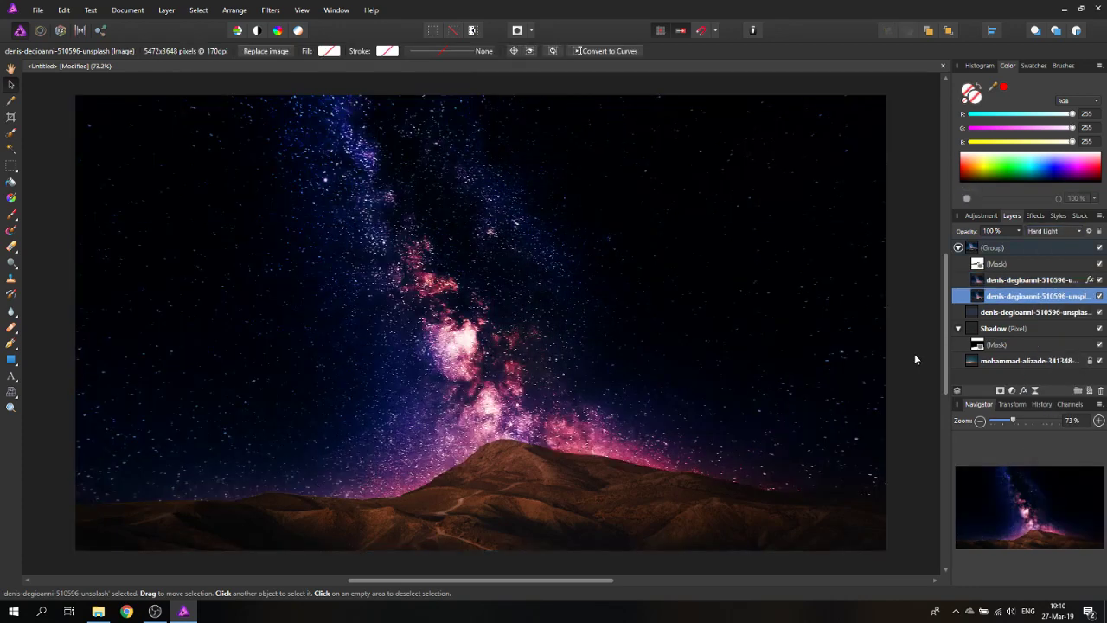